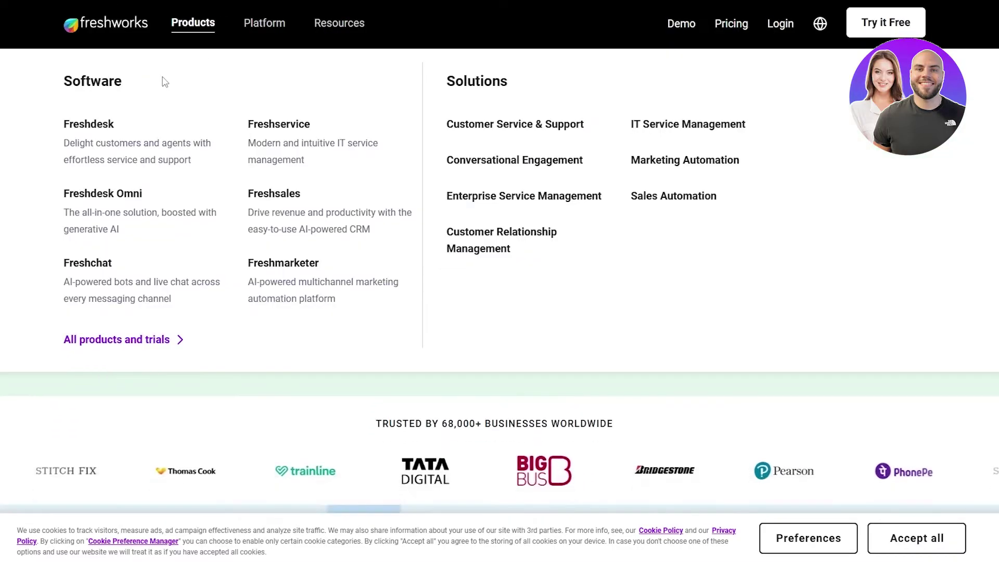
Scroll through the Freshdesk product page on freshworks.com to browse its content
scroll(188, 217, "down", 10)
scroll(212, 217, "up", 15)
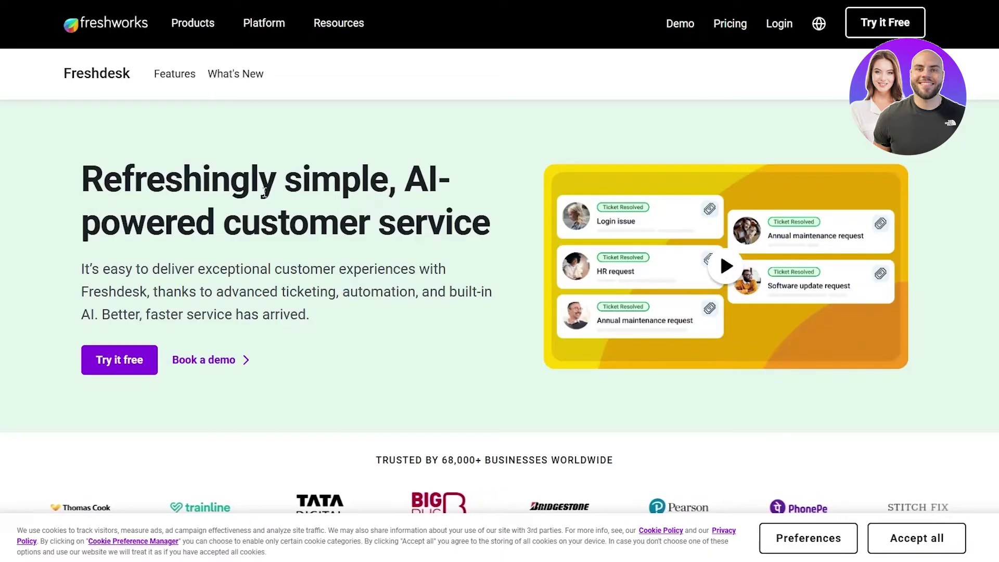
scroll(549, 263, "down", 15)
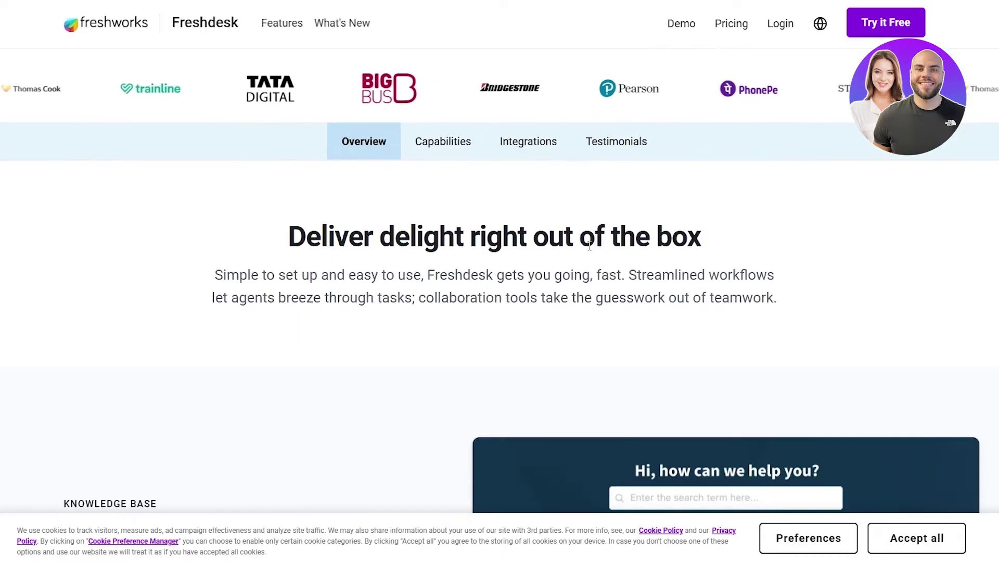
scroll(494, 260, "down", 4)
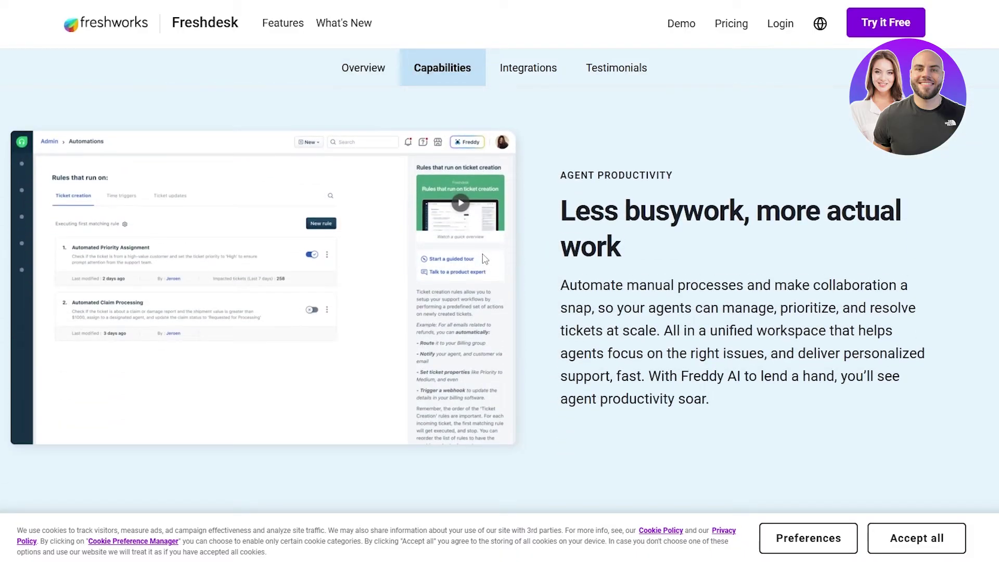
scroll(484, 258, "down", 6)
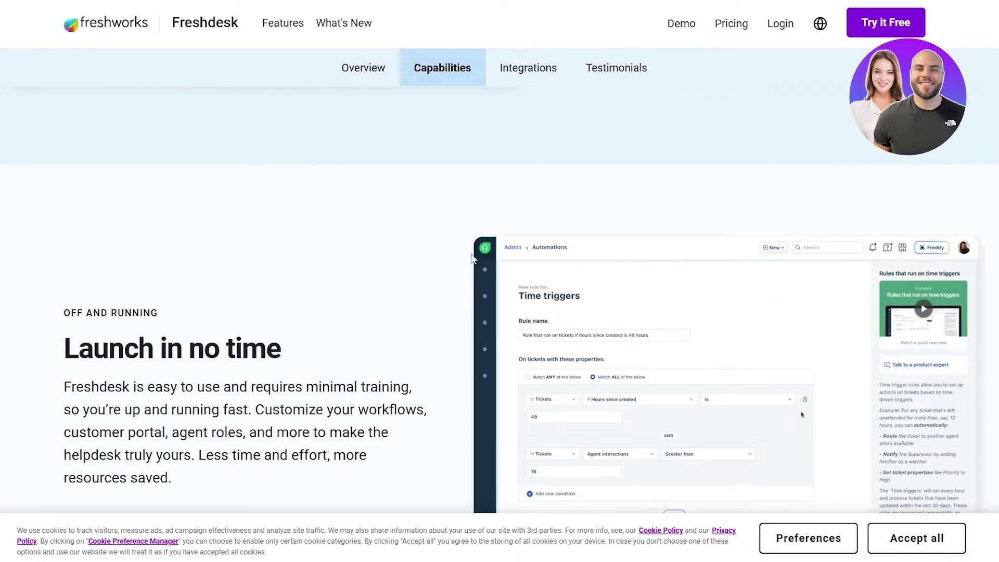
scroll(472, 259, "down", 4)
scroll(472, 259, "up", 15)
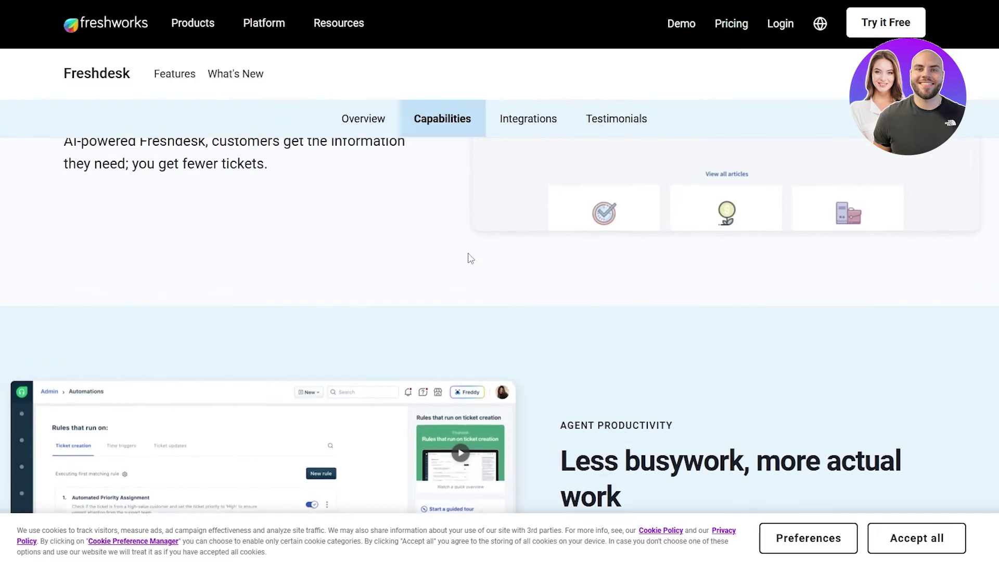
scroll(470, 259, "up", 6)
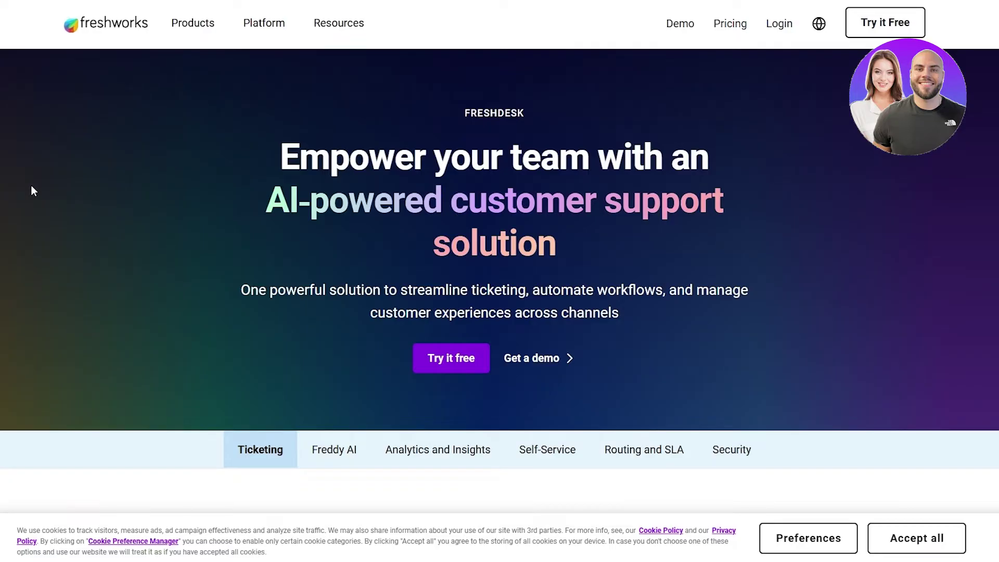
Scroll past the Ticketing and Freddy AI features to the Analytics and Insights section
scroll(30, 187, "down", 7)
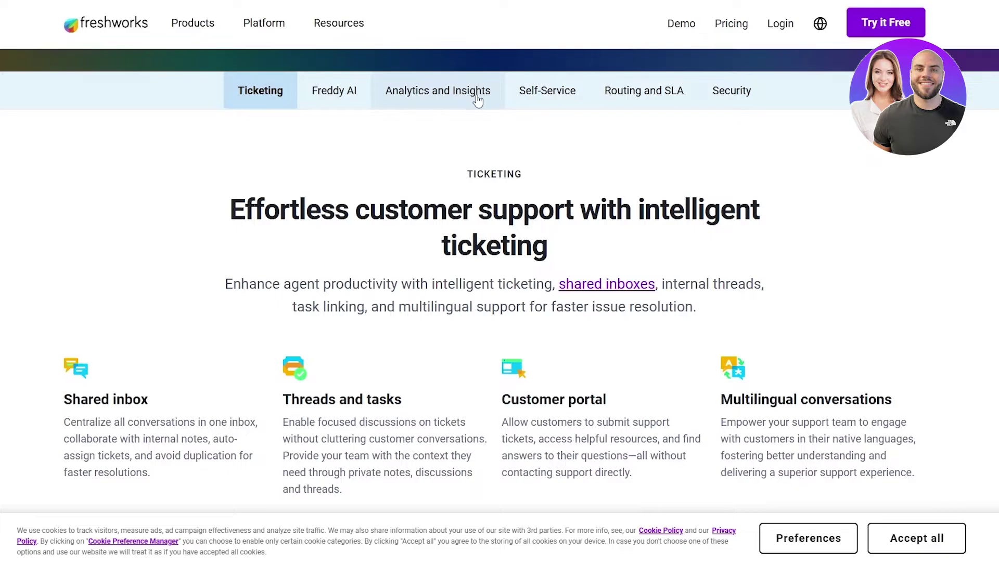
scroll(286, 217, "down", 10)
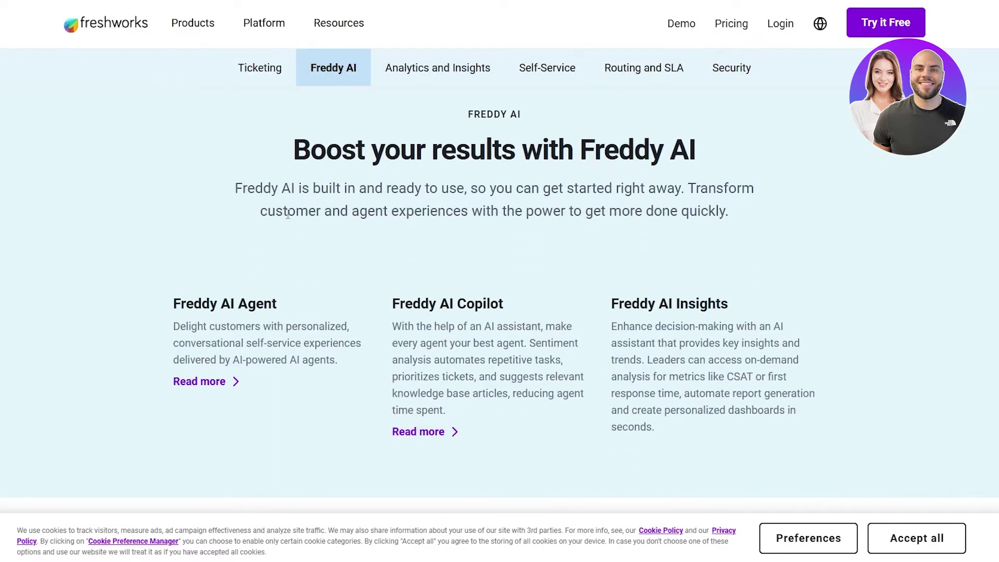
scroll(530, 135, "down", 5)
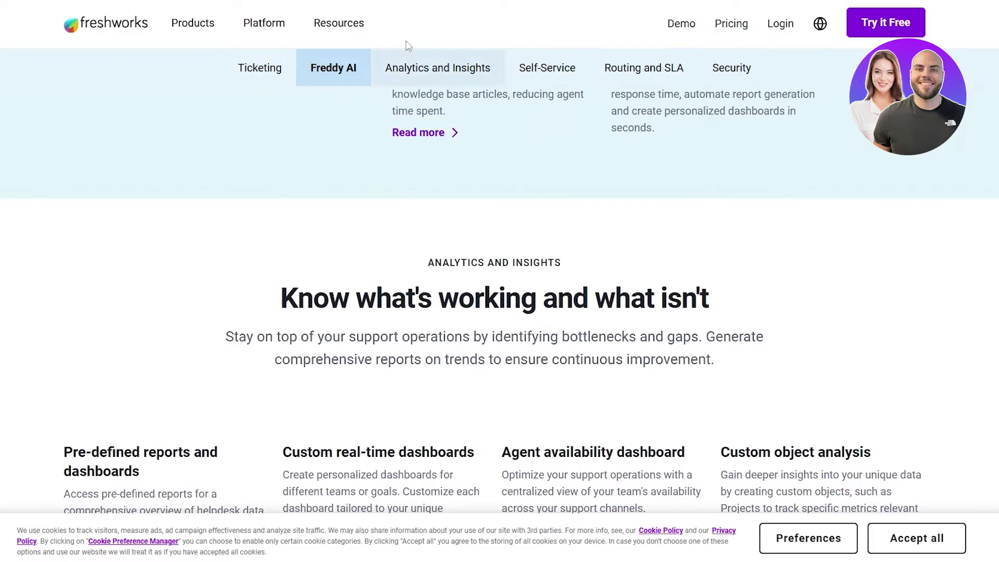
left_click(437, 71)
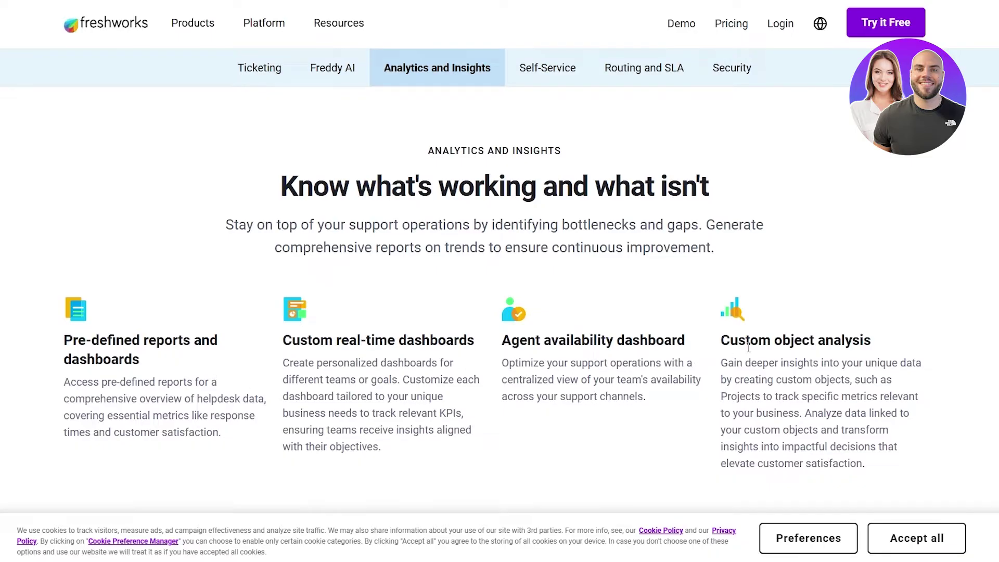
Review the Self-Service section, then return to the top of the Freshdesk home page
left_click(559, 84)
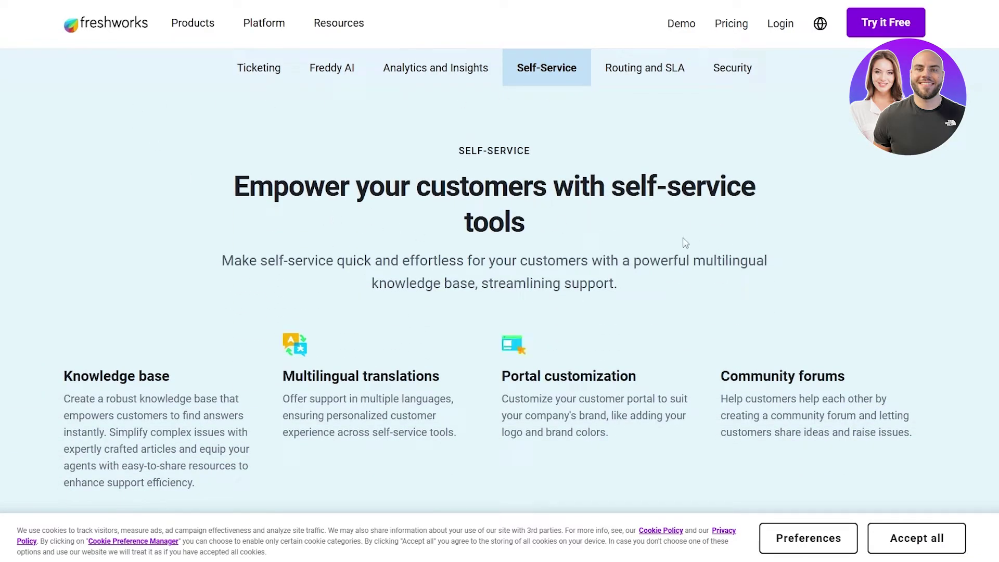
scroll(89, 378, "down", 5)
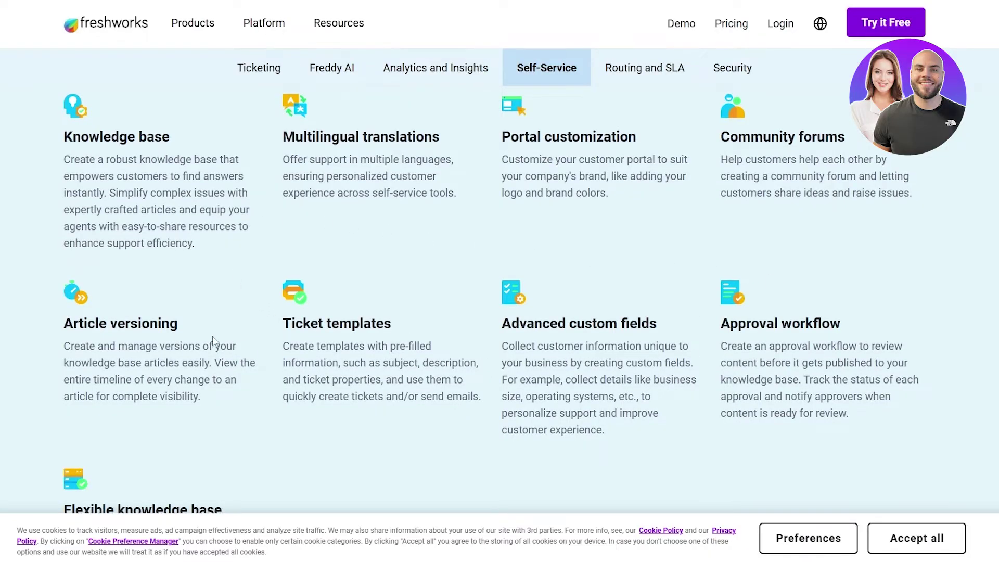
scroll(213, 342, "down", 6)
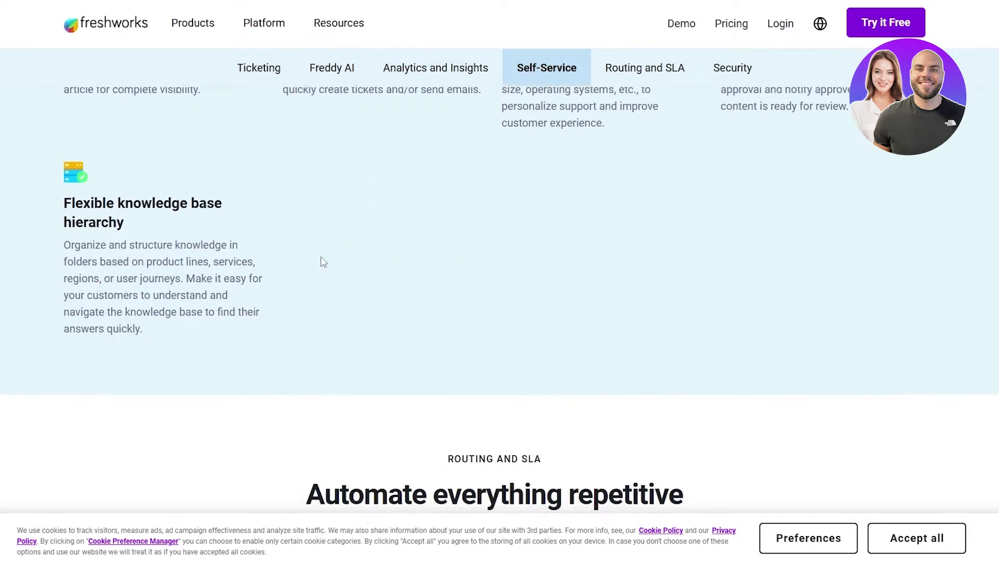
scroll(330, 250, "down", 3)
key("Home")
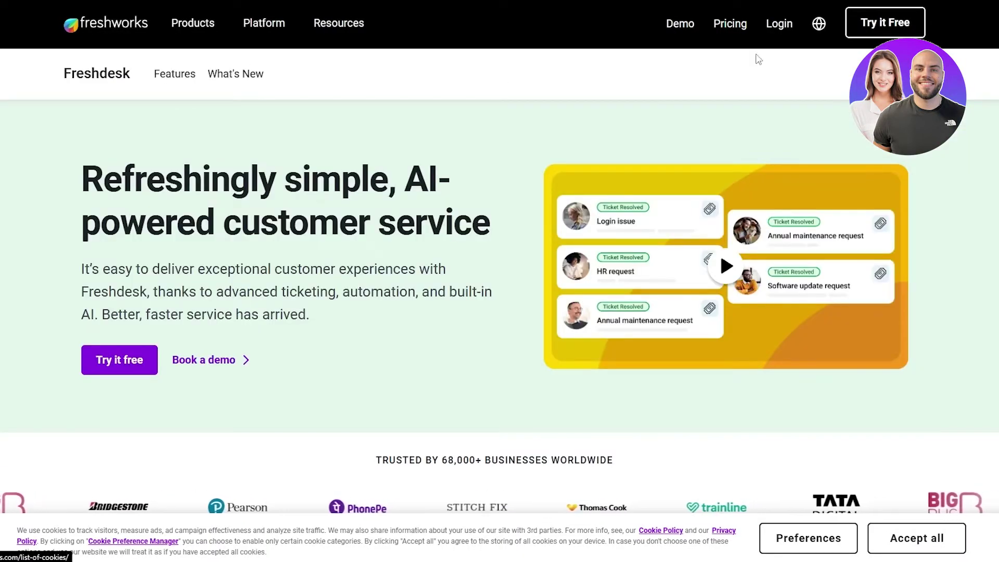
Start the Freshdesk 14-day free trial sign-up using a Google account
left_click(888, 30)
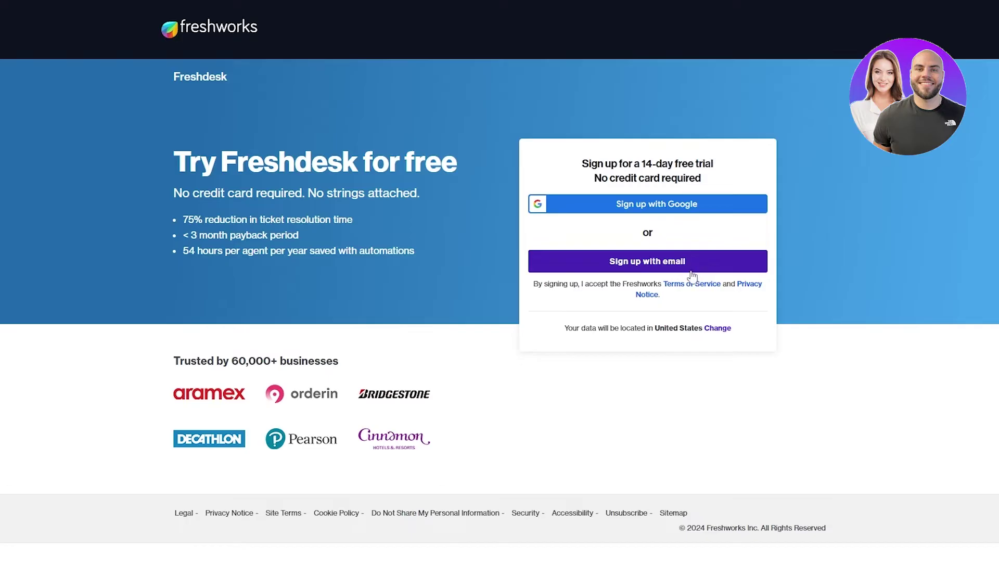
left_click(666, 205)
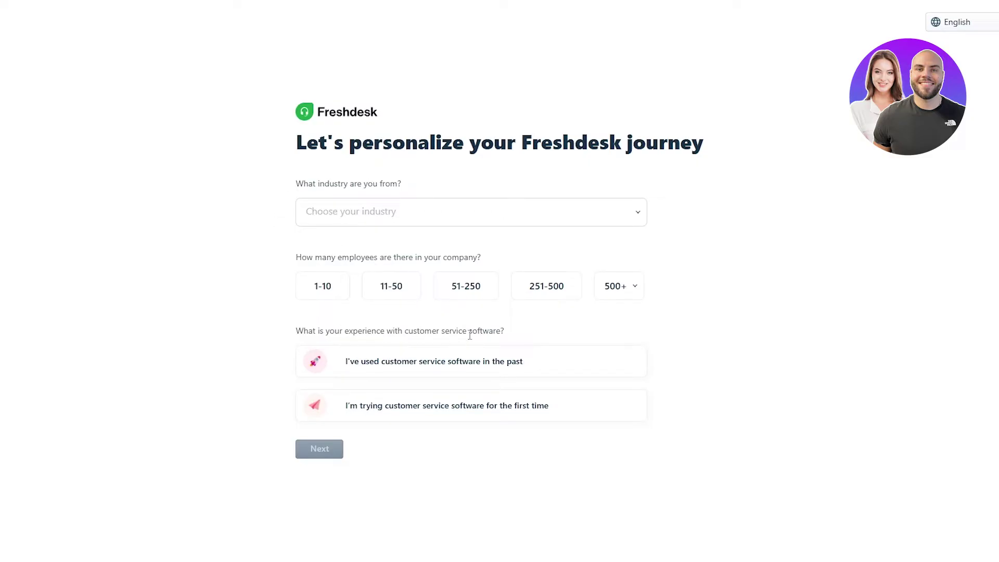
Answer onboarding with Retail and E-commerce, 1-10 employees, first-time support software, and continue
left_click(373, 219)
scroll(357, 281, "down", 3)
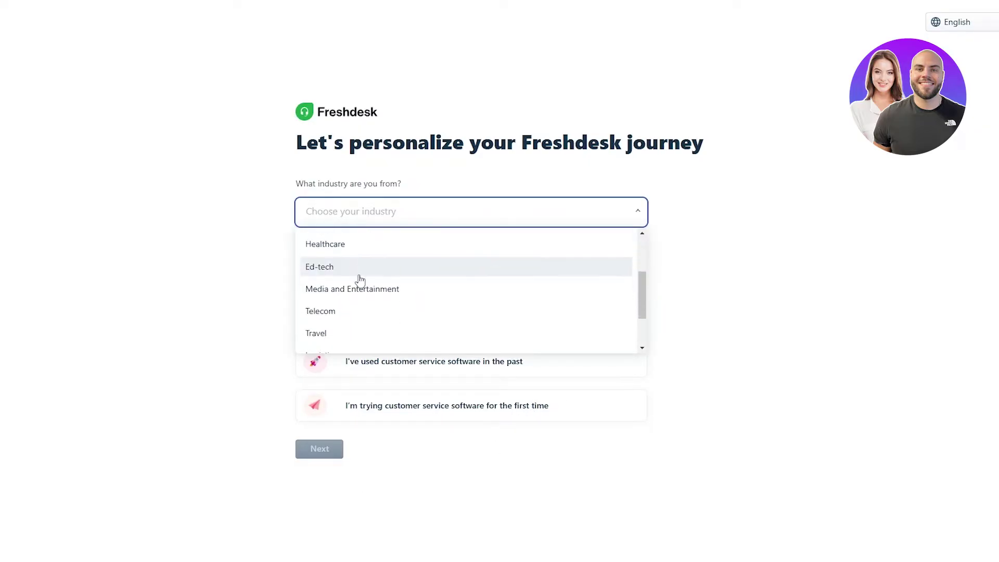
scroll(350, 288, "up", 3)
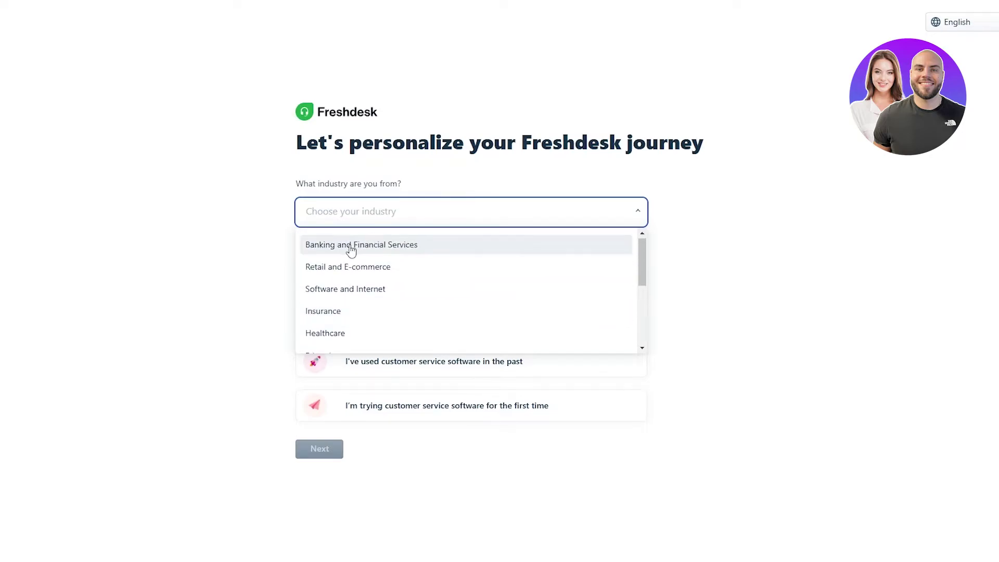
scroll(351, 250, "down", 5)
scroll(349, 344, "up", 5)
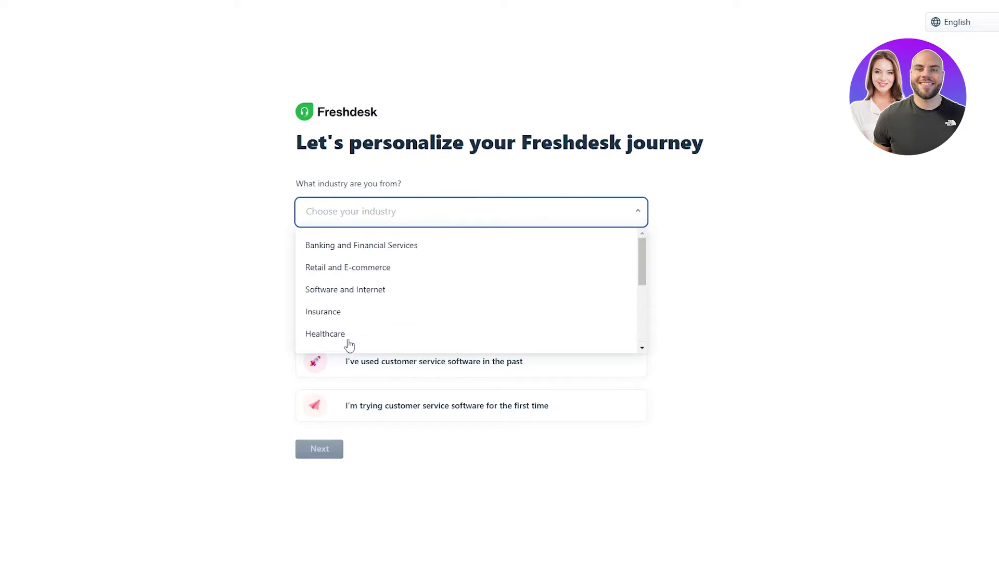
left_click(375, 274)
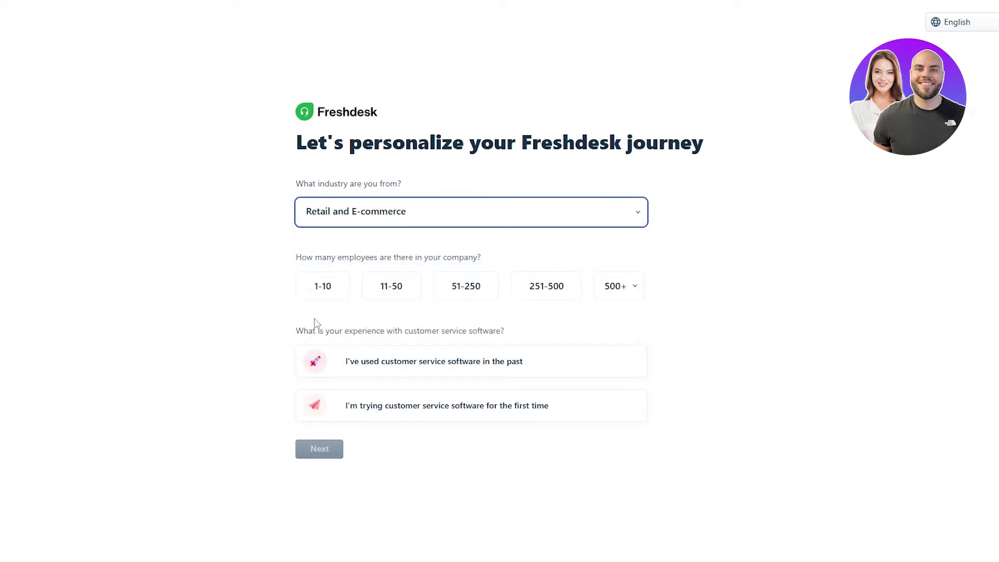
left_click(342, 296)
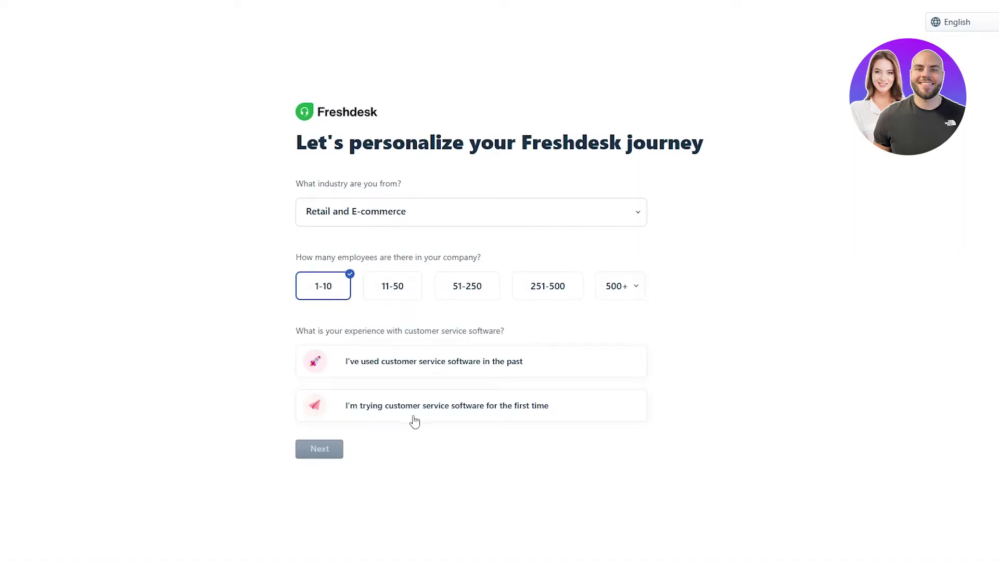
left_click(455, 413)
left_click(317, 450)
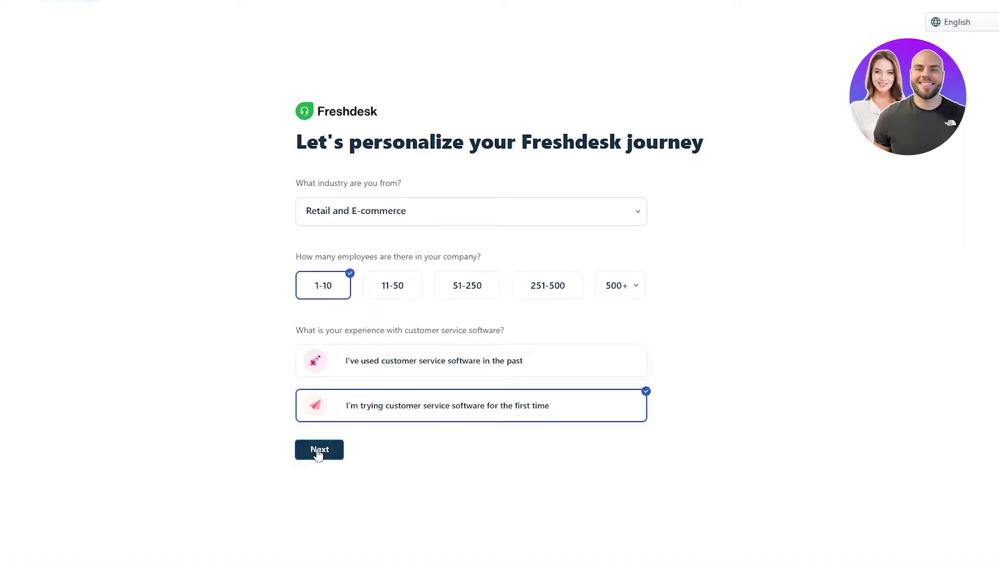
Highlight the Quick start heading text and look at the create-new options
left_click_drag(311, 102, 527, 121)
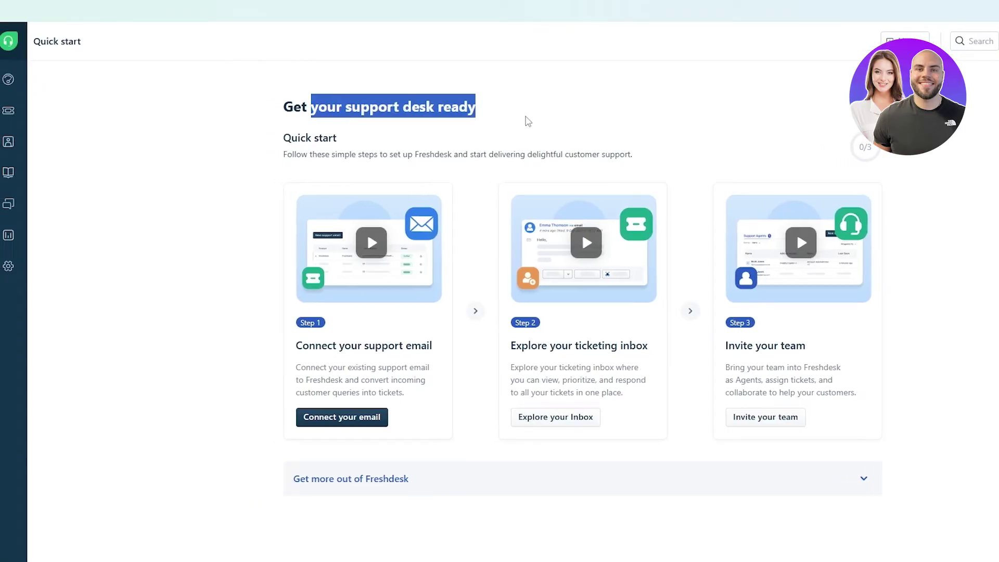
left_click(306, 141)
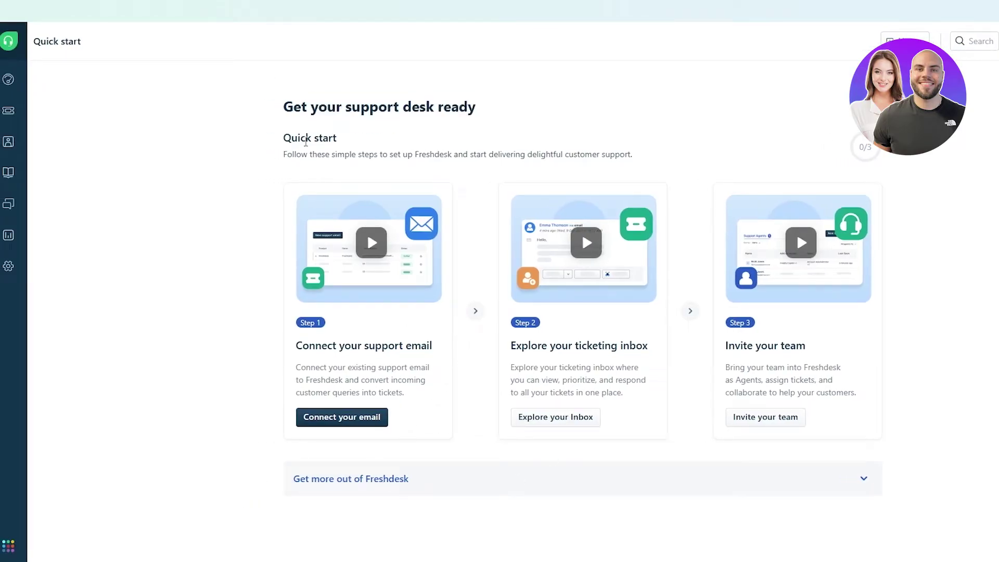
left_click_drag(295, 141, 325, 144)
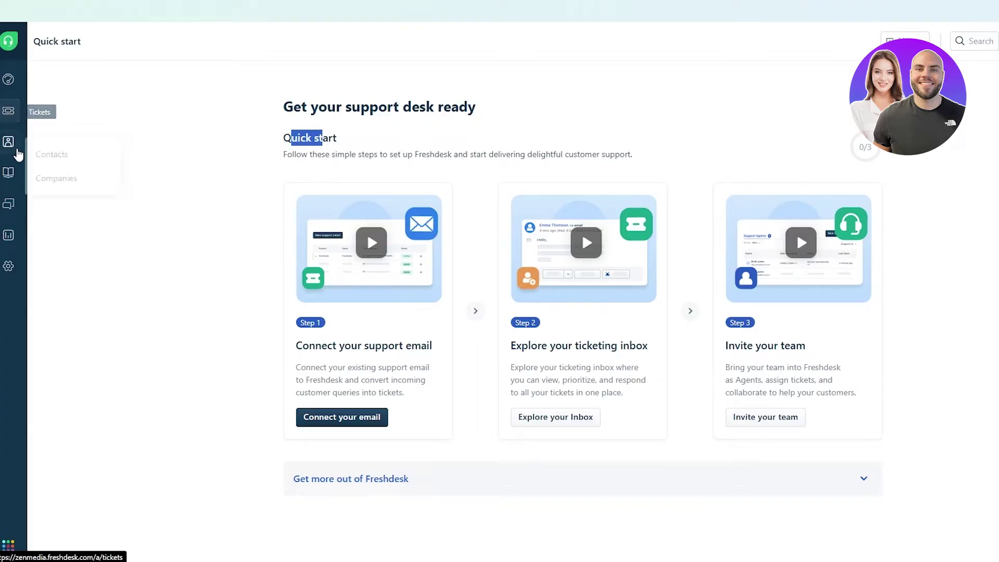
mouse_move(14, 151)
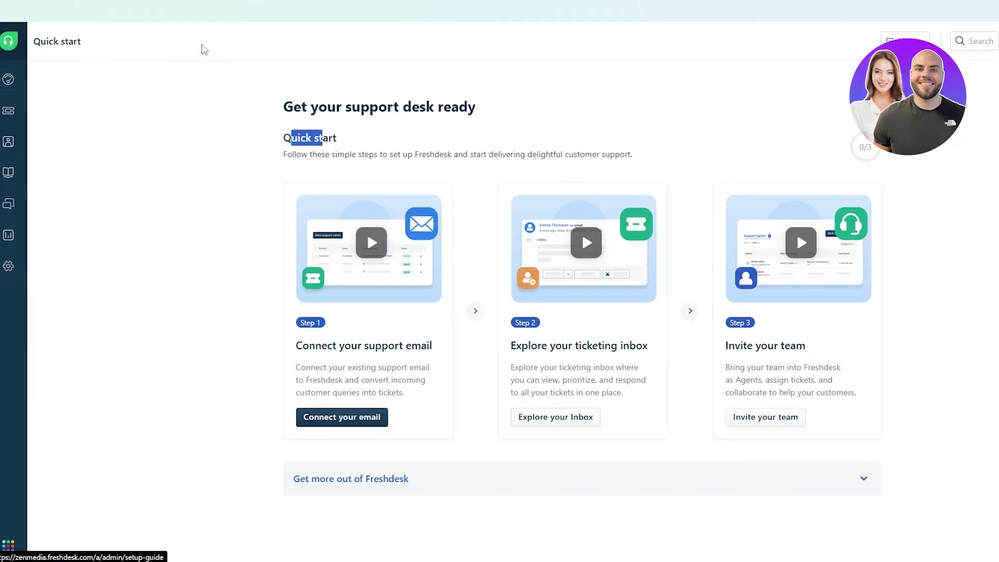
left_click(906, 41)
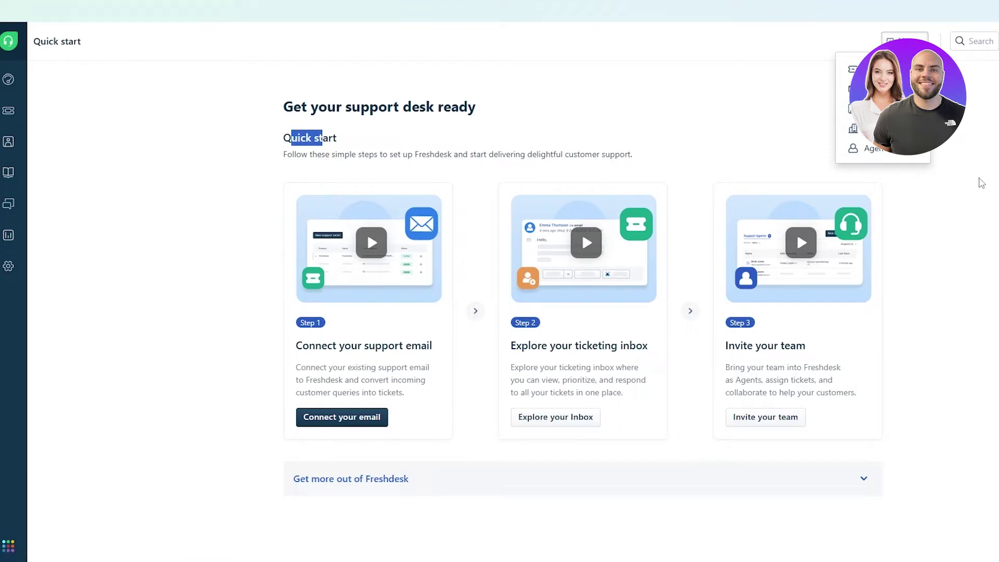
left_click(982, 183)
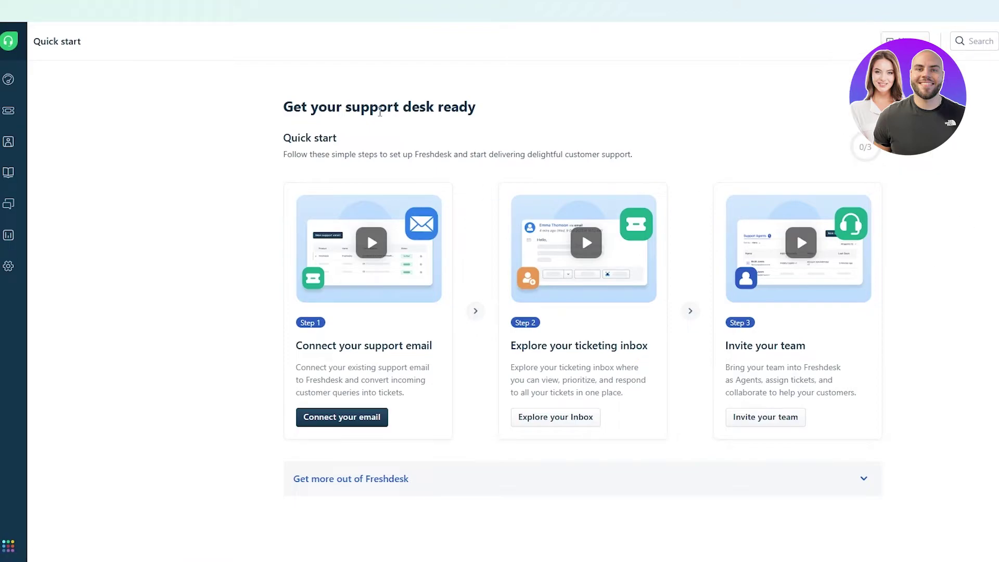
Highlight the 0/3 progress and three setup step titles, then start connecting a support email
left_click_drag(287, 147, 329, 154)
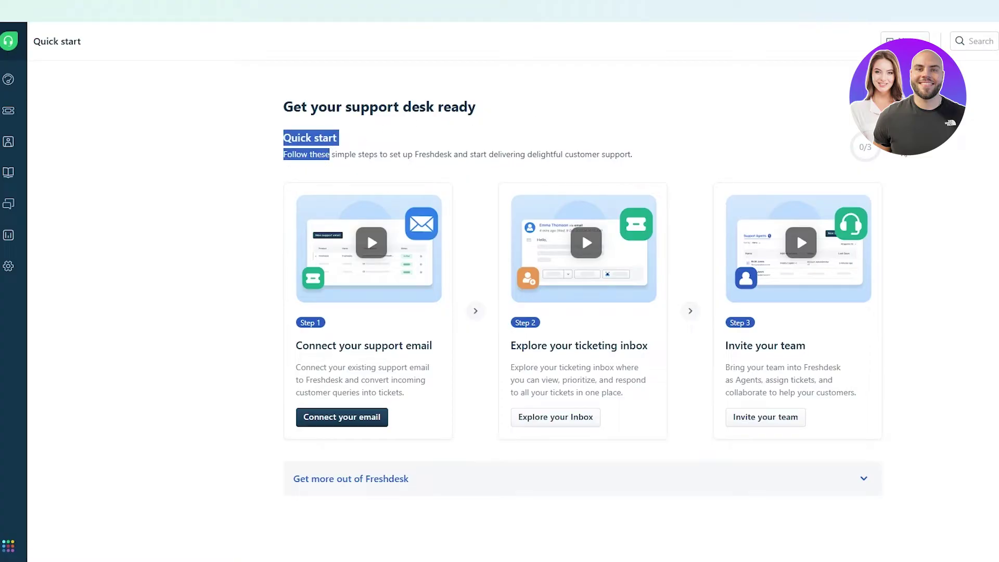
left_click_drag(860, 154, 876, 158)
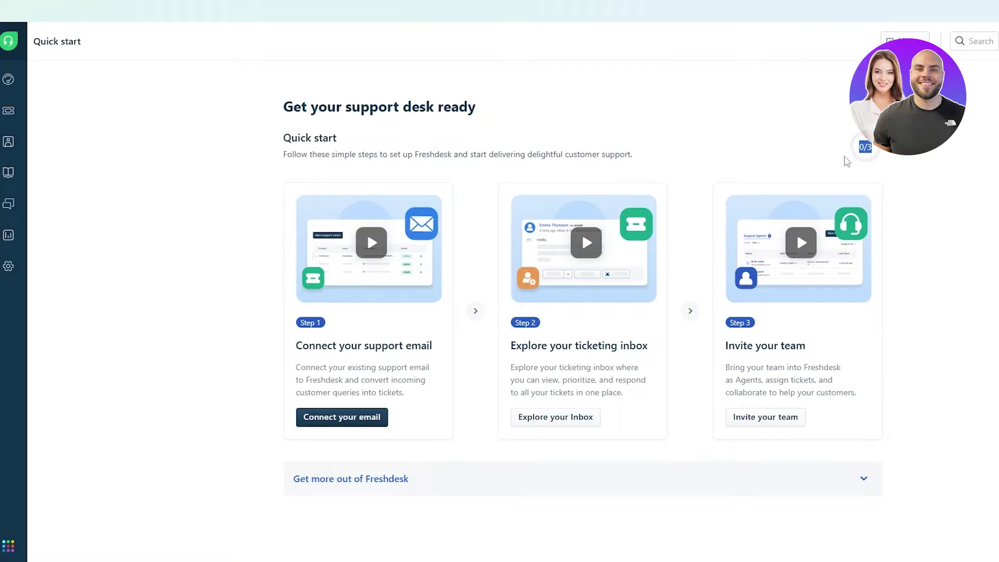
left_click_drag(375, 348, 421, 350)
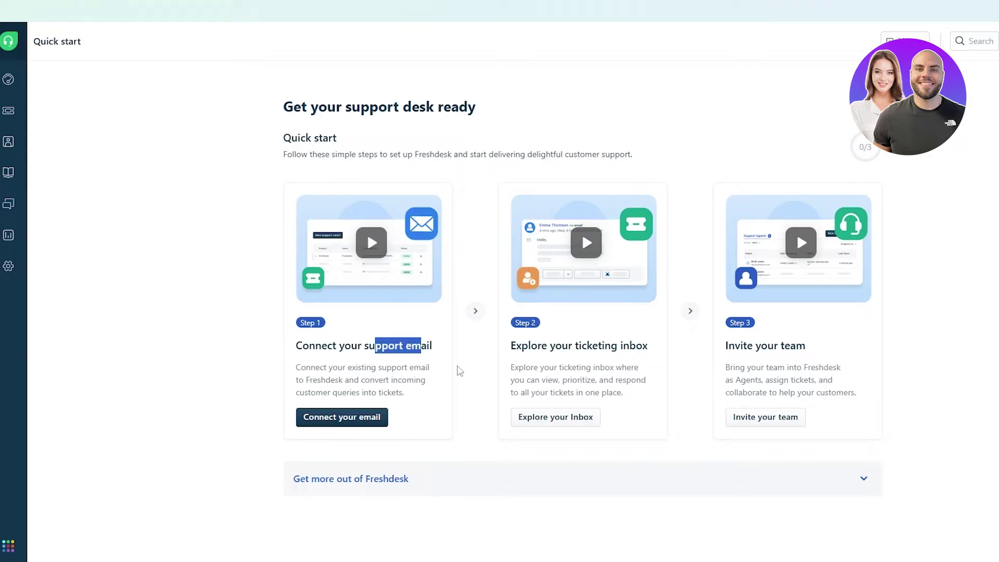
left_click_drag(555, 344, 630, 345)
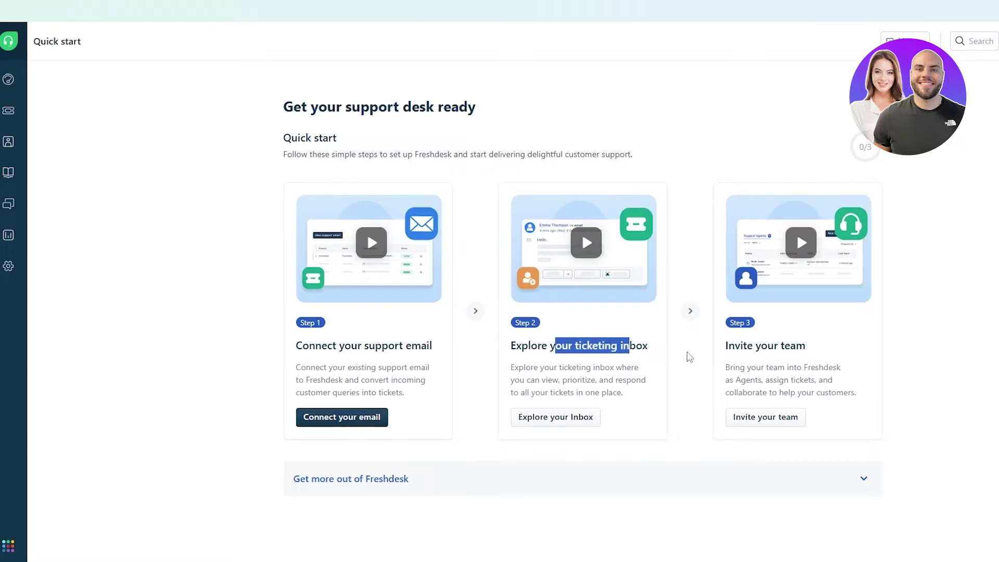
left_click_drag(748, 344, 778, 346)
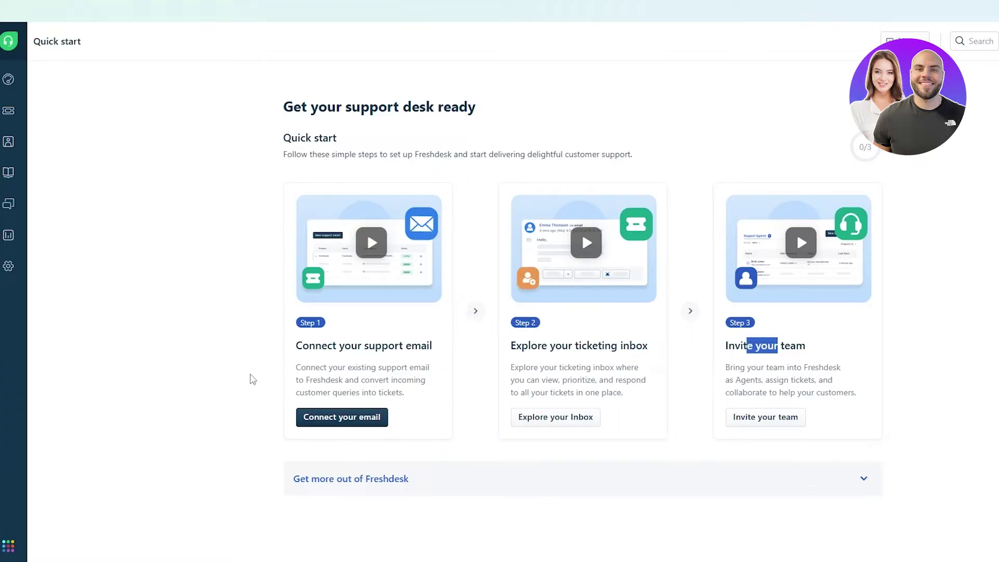
left_click(360, 419)
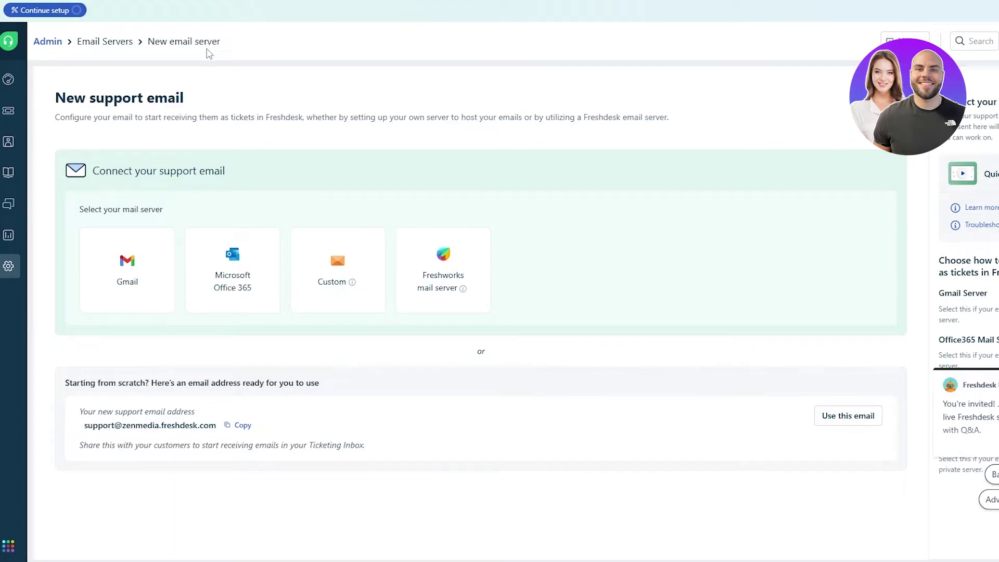
left_click_drag(110, 167, 225, 186)
left_click_drag(92, 214, 152, 223)
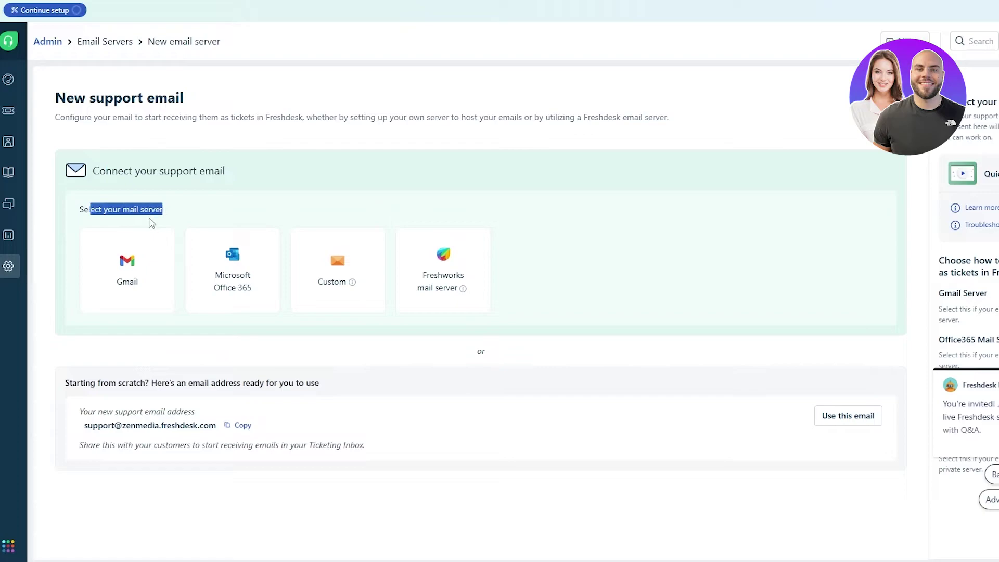
mouse_move(164, 270)
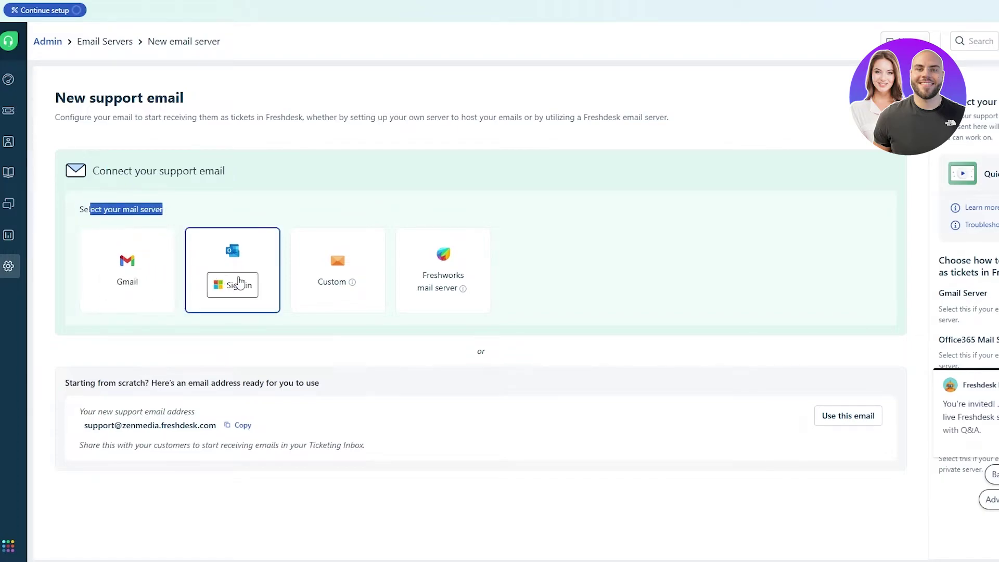
mouse_move(487, 306)
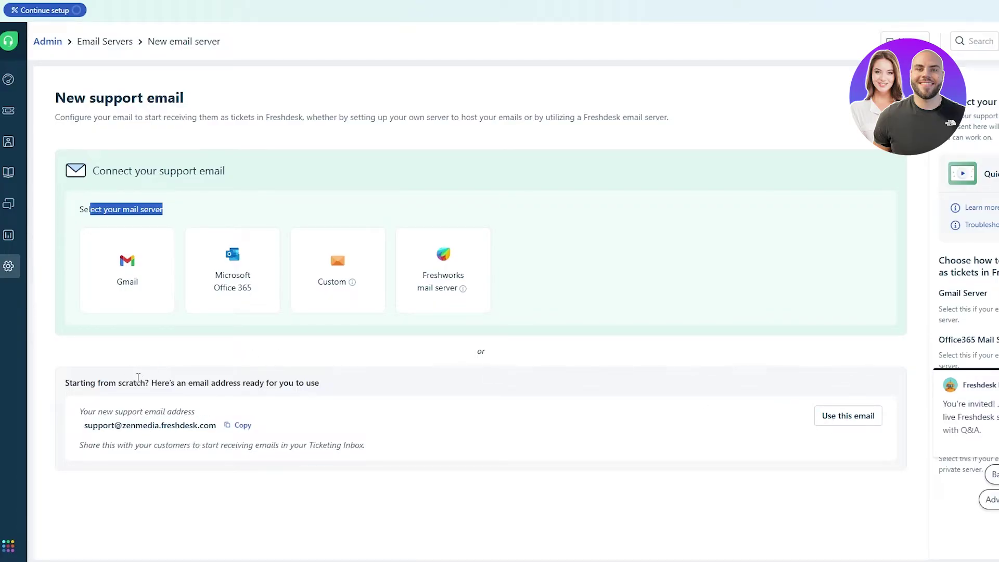
left_click_drag(150, 383, 346, 385)
left_click(349, 385)
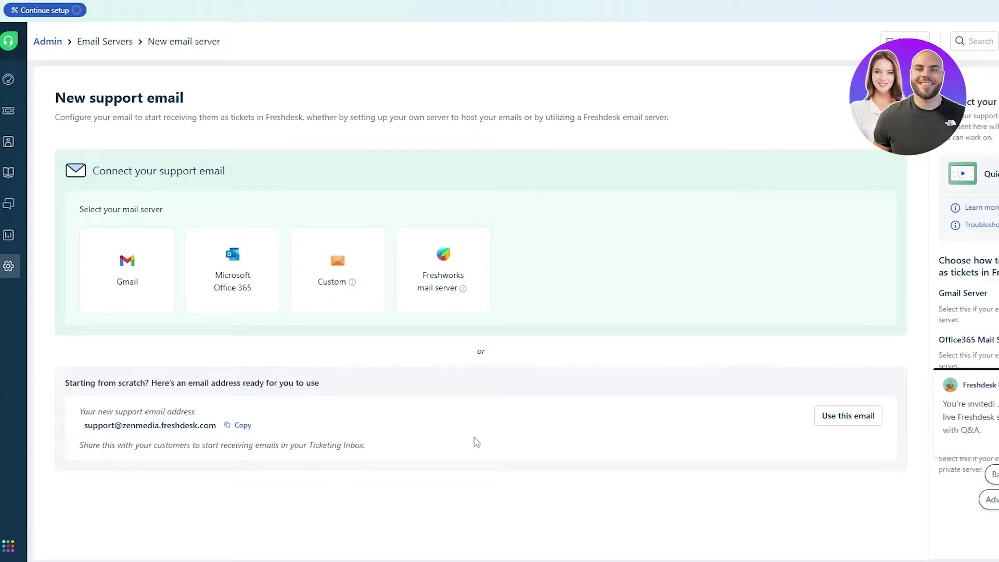
Use the suggested Freshdesk support address and begin sending a test email to it
left_click(853, 419)
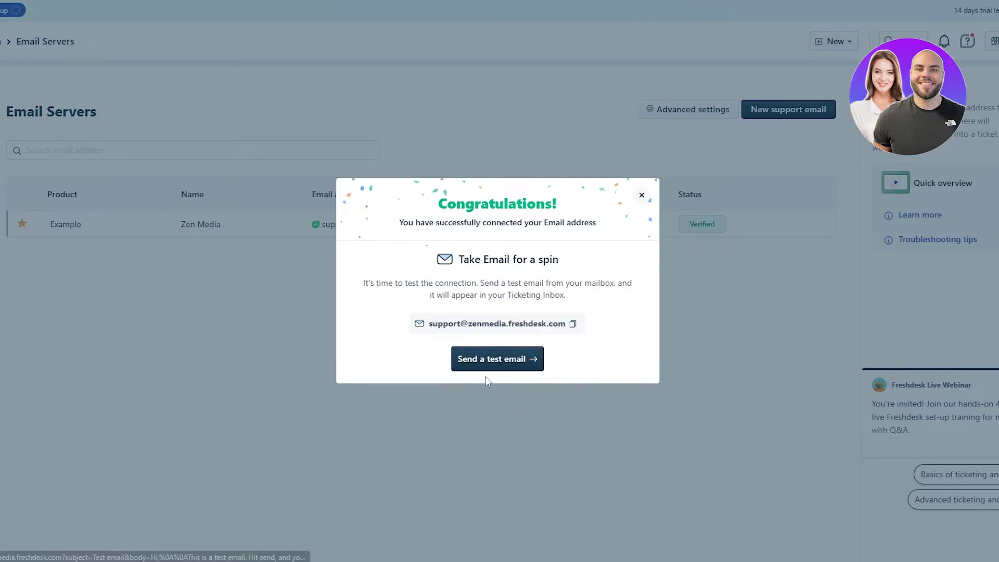
left_click(499, 372)
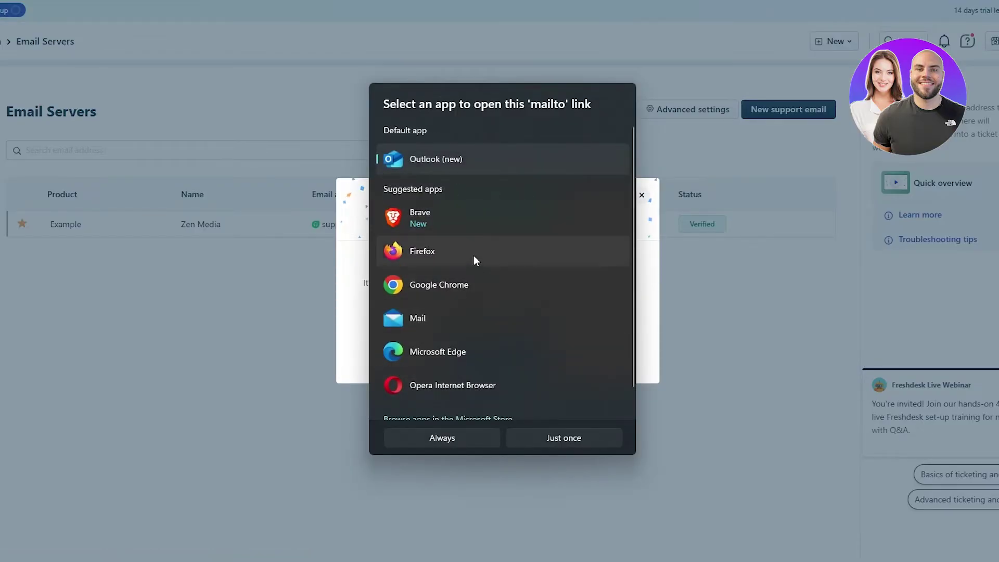
Send the prefilled test email from Outlook to the Freshdesk support address
left_click(564, 438)
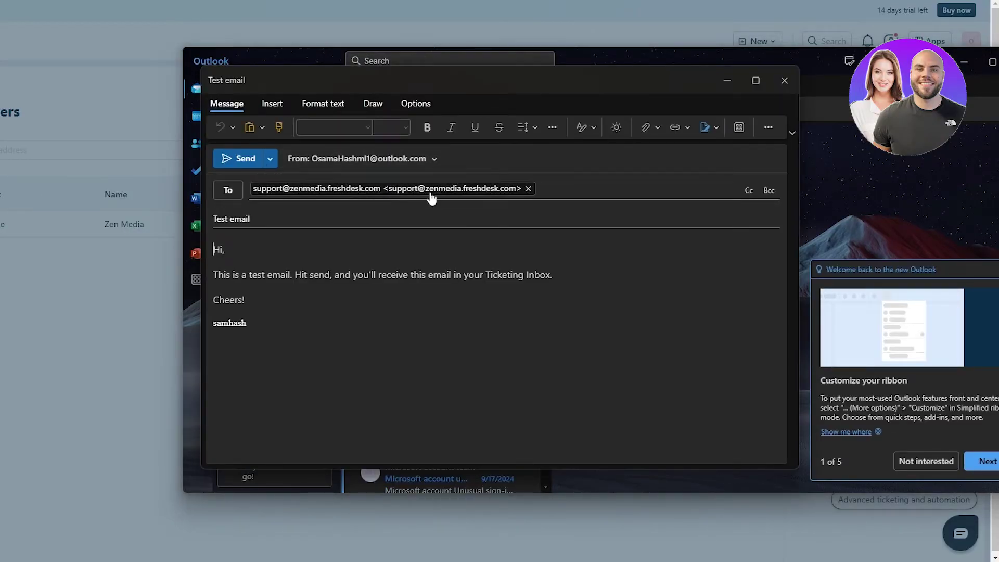
left_click(259, 327)
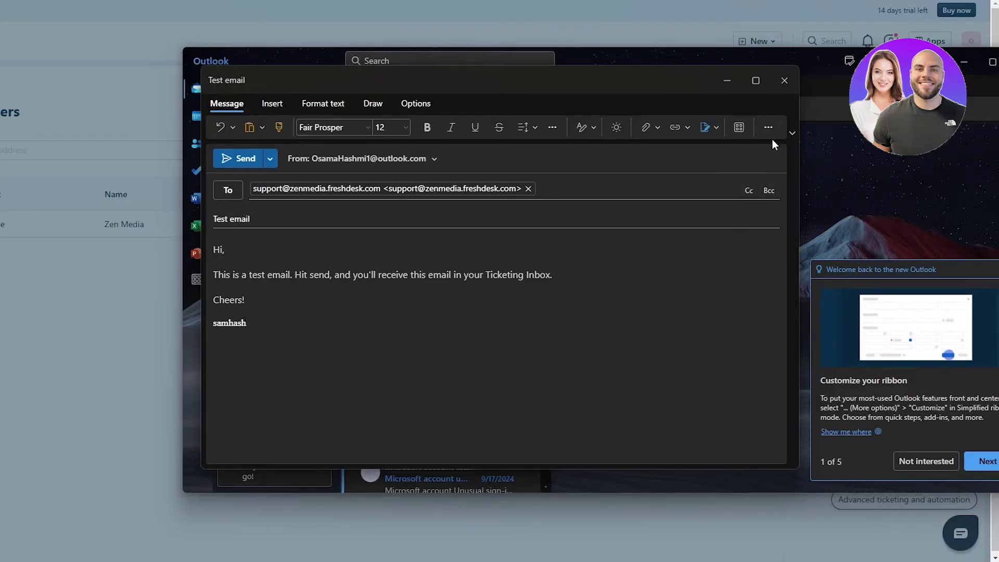
left_click(255, 166)
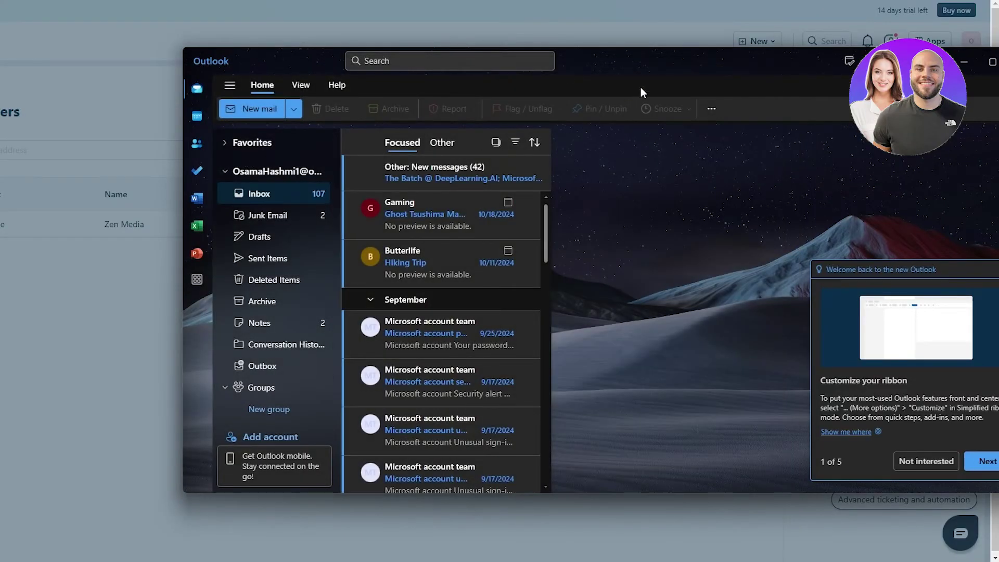
left_click_drag(661, 64, 371, 92)
Return to Freshdesk, close the Congratulations dialog, and view the All tickets list
left_click(598, 38)
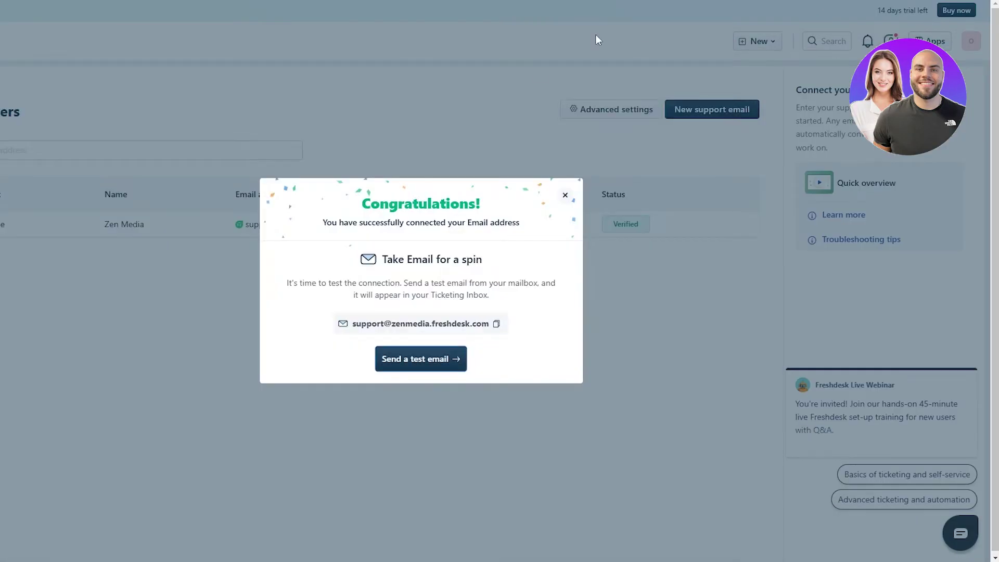
left_click(564, 196)
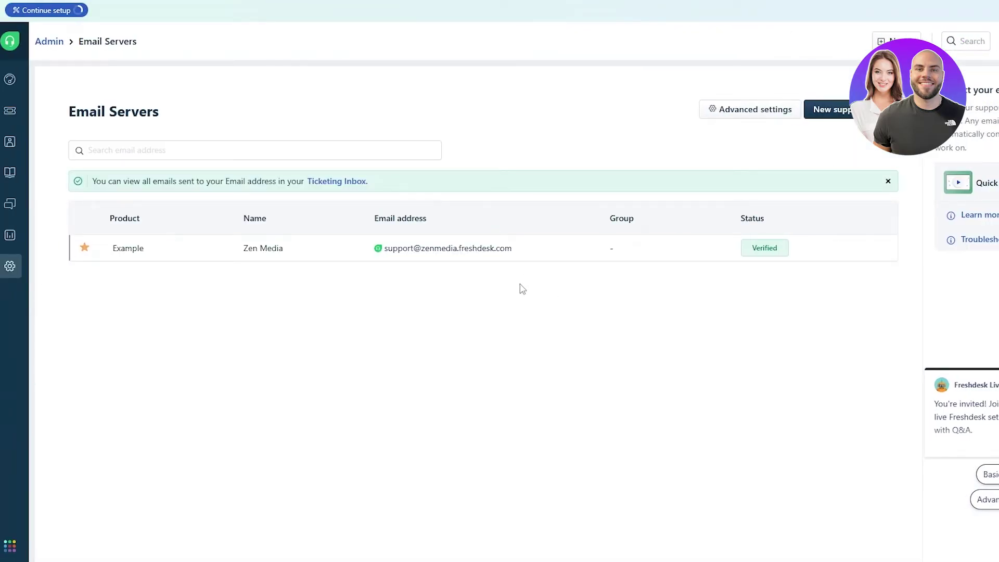
left_click(13, 114)
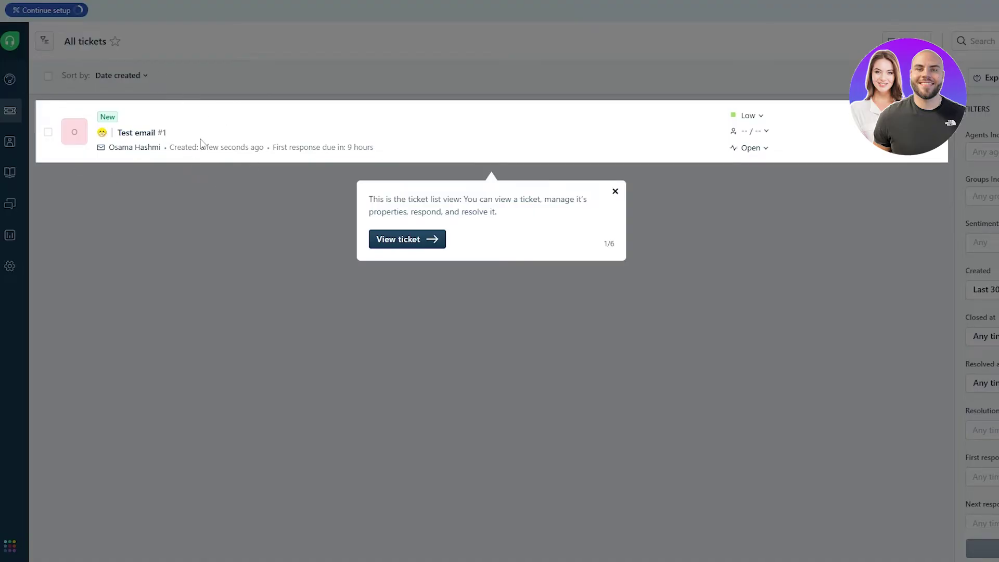
Open the Test email ticket and step through its tour to the 6/6 Close ticket tip
left_click(390, 248)
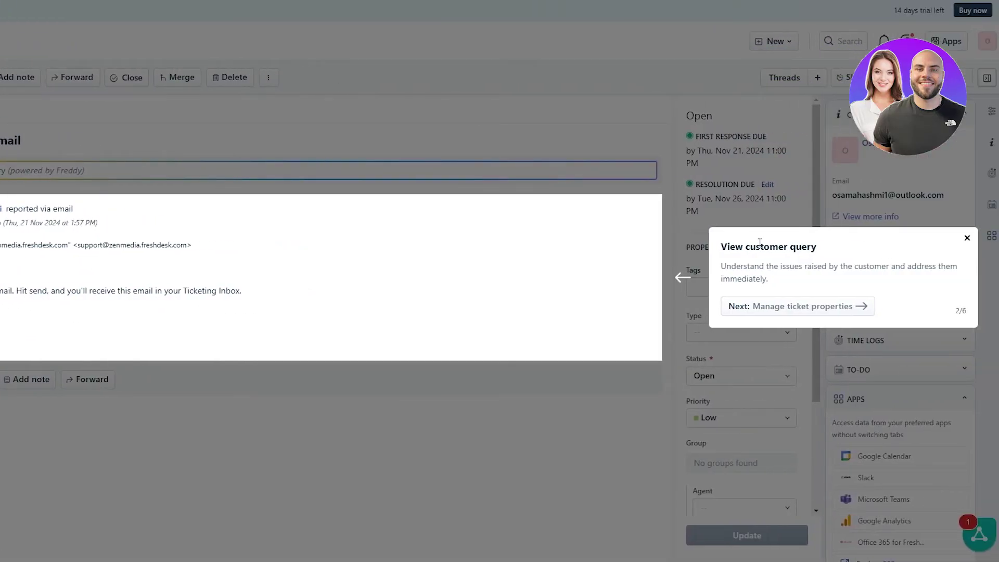
left_click_drag(727, 249, 826, 257)
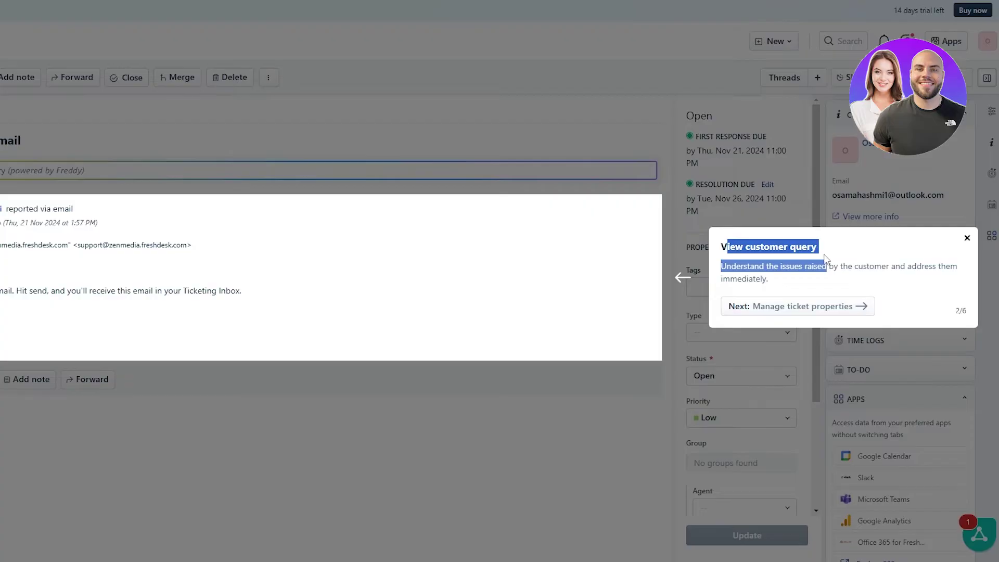
left_click(3, 301)
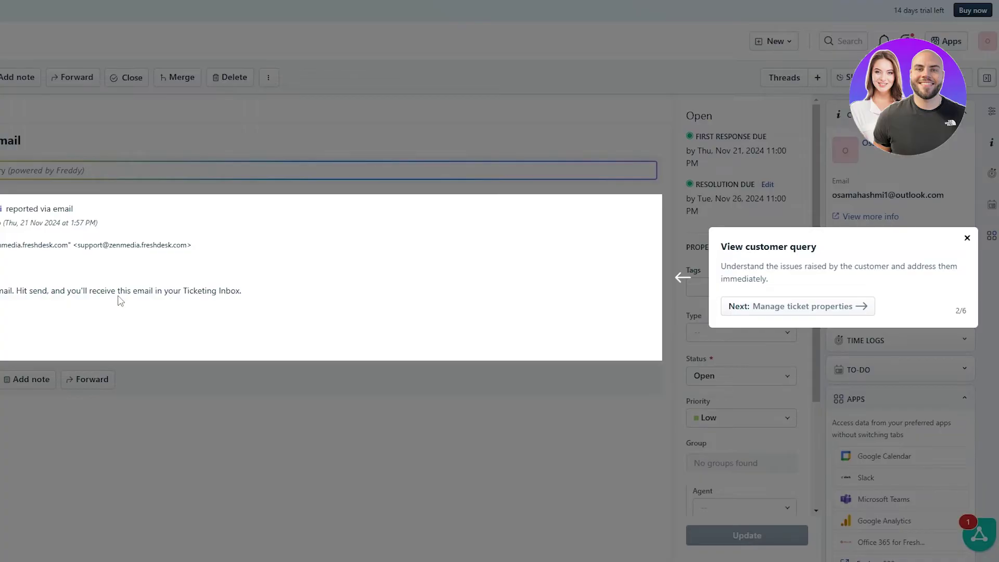
left_click(820, 307)
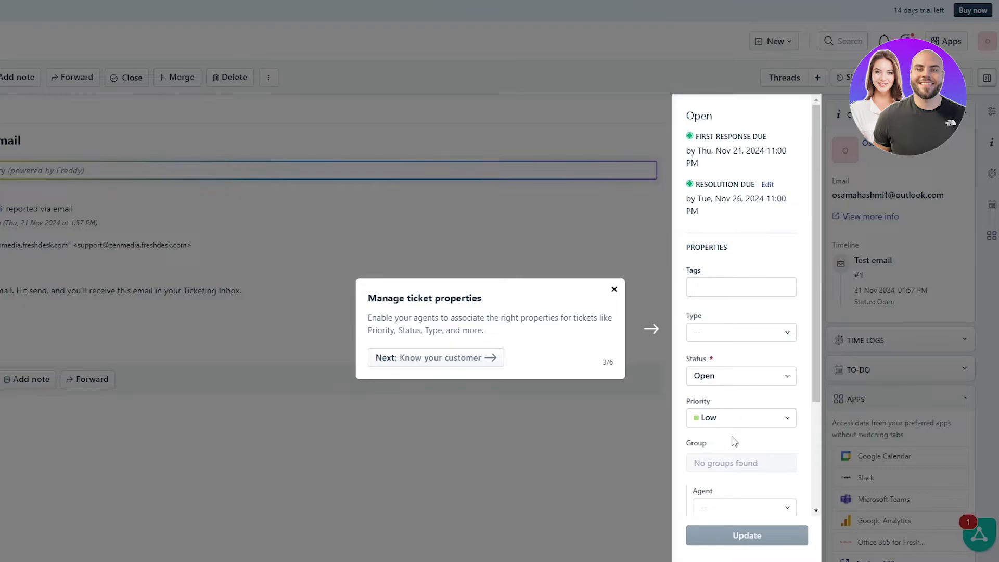
left_click(484, 358)
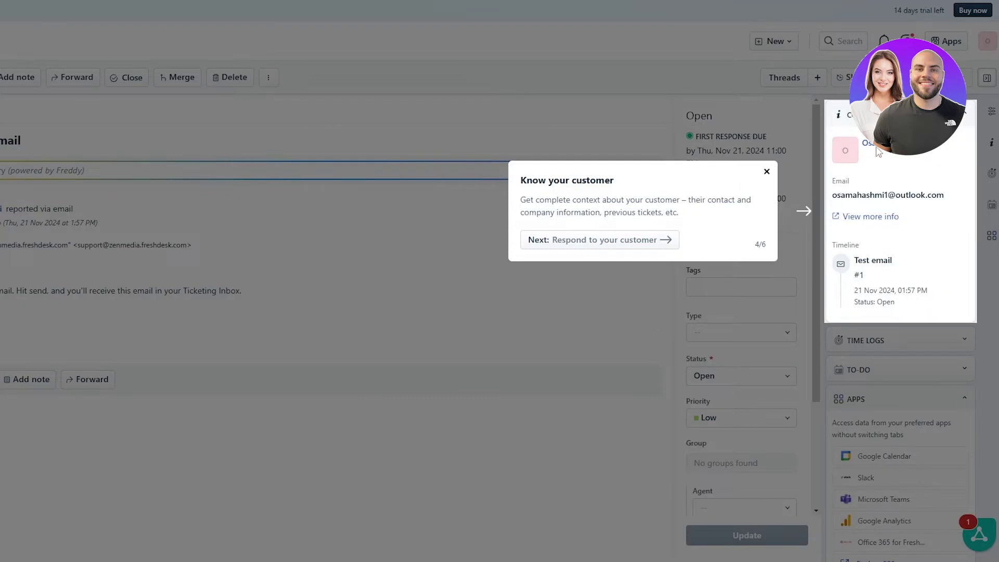
left_click(599, 244)
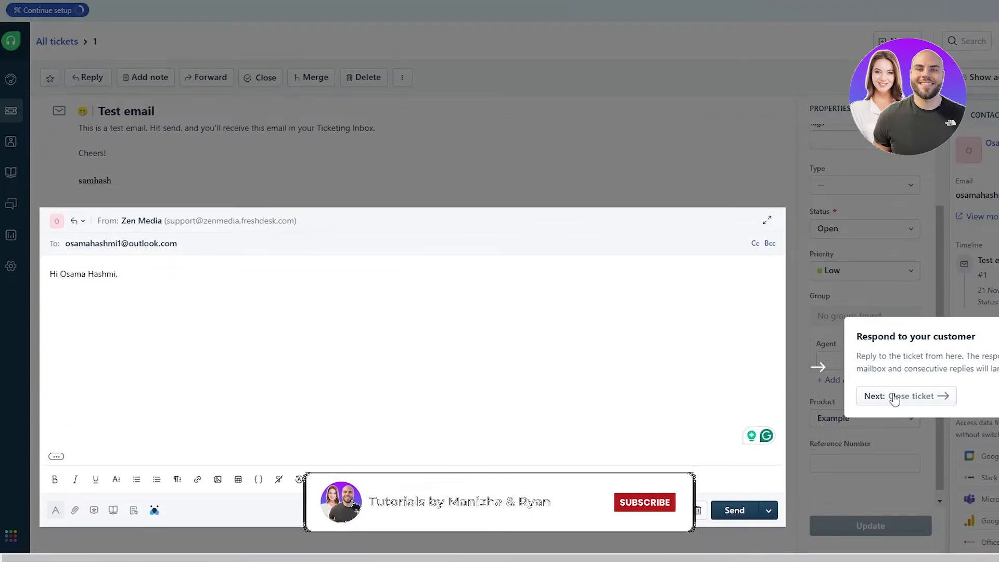
left_click(908, 440)
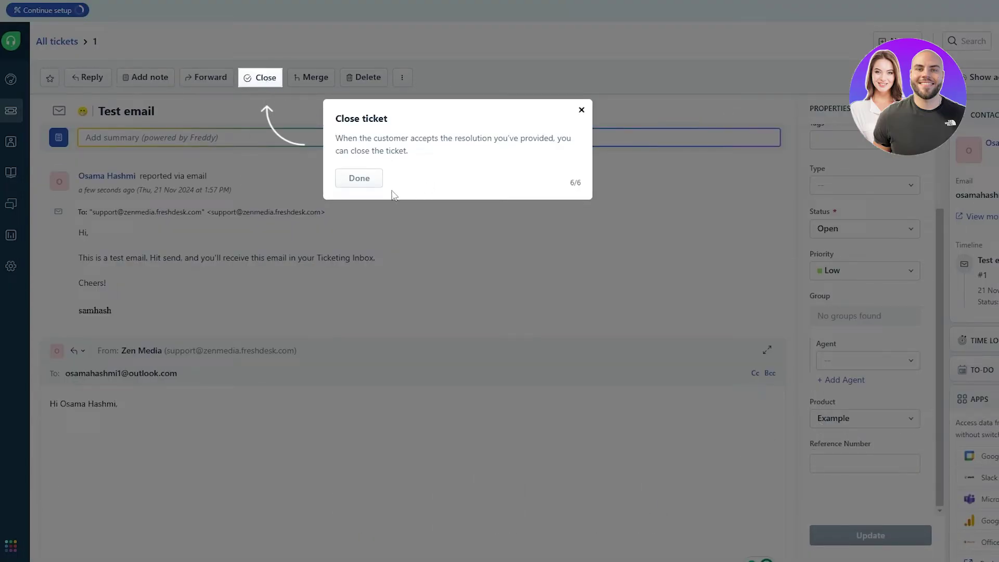
Finish the ticket tour, start the reply with 'H', and click into the Tags field
left_click(378, 184)
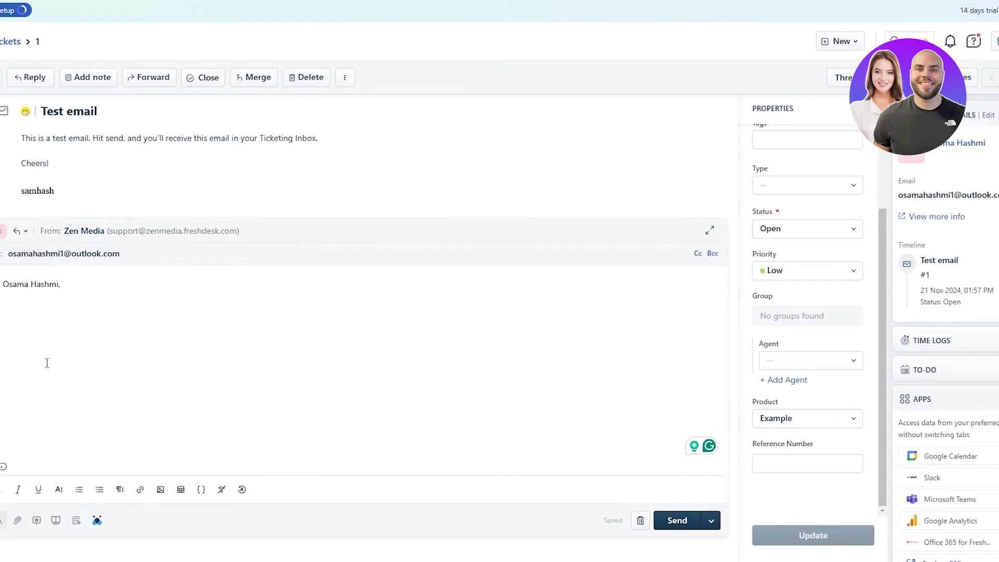
type("H")
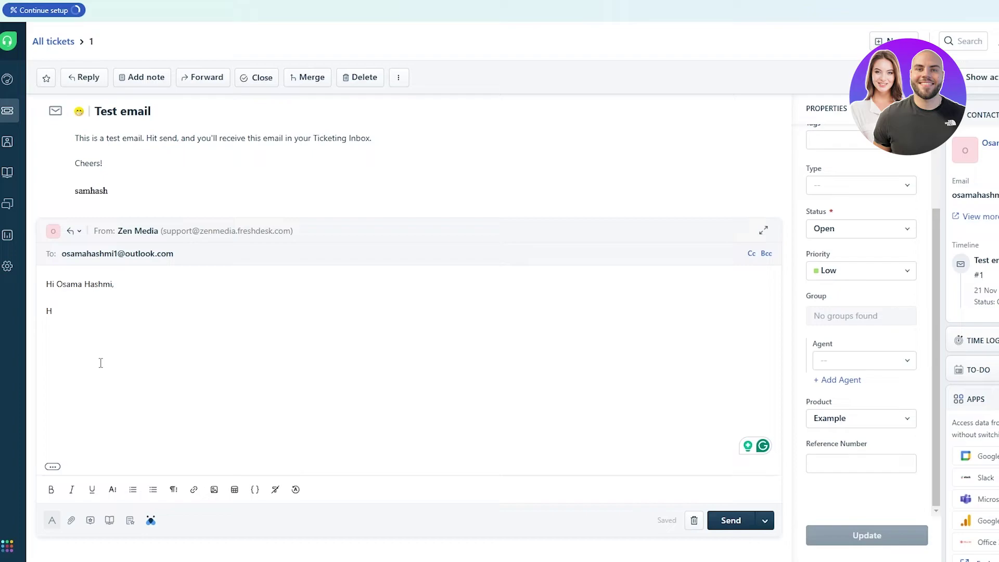
scroll(464, 208, "up", 3)
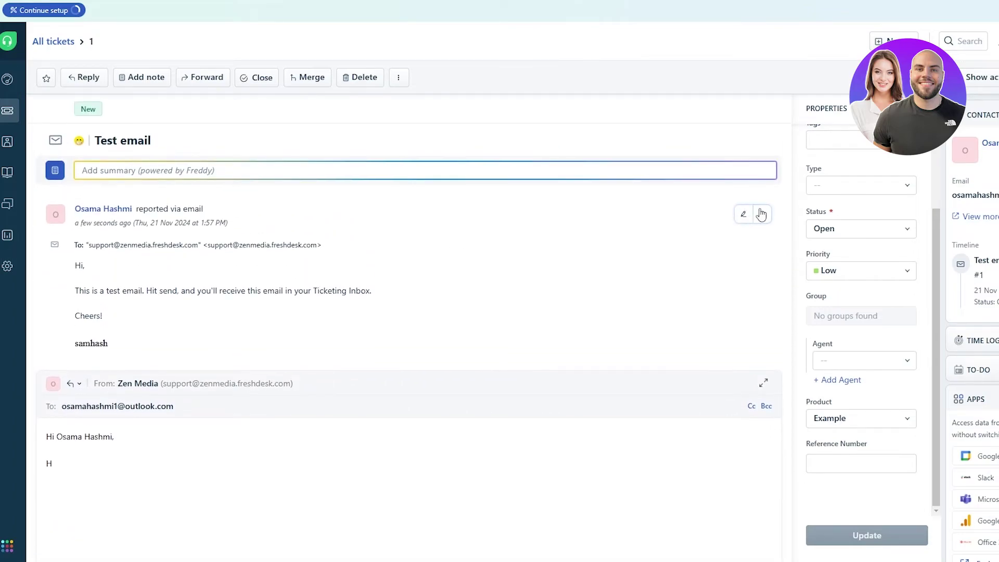
scroll(833, 244, "up", 3)
left_click(836, 265)
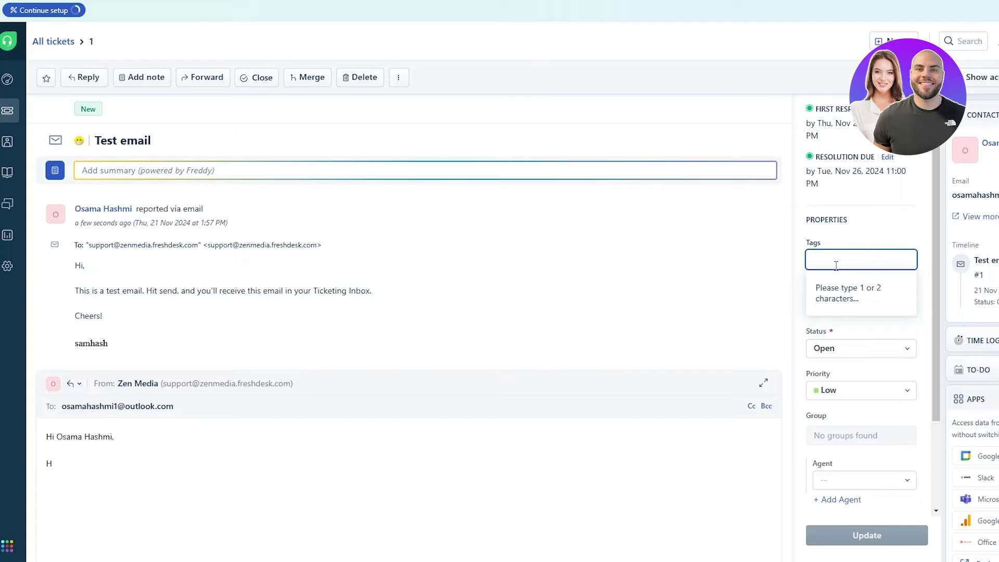
Leave the tag field empty and set the Test email ticket's type to Refund
left_click(844, 250)
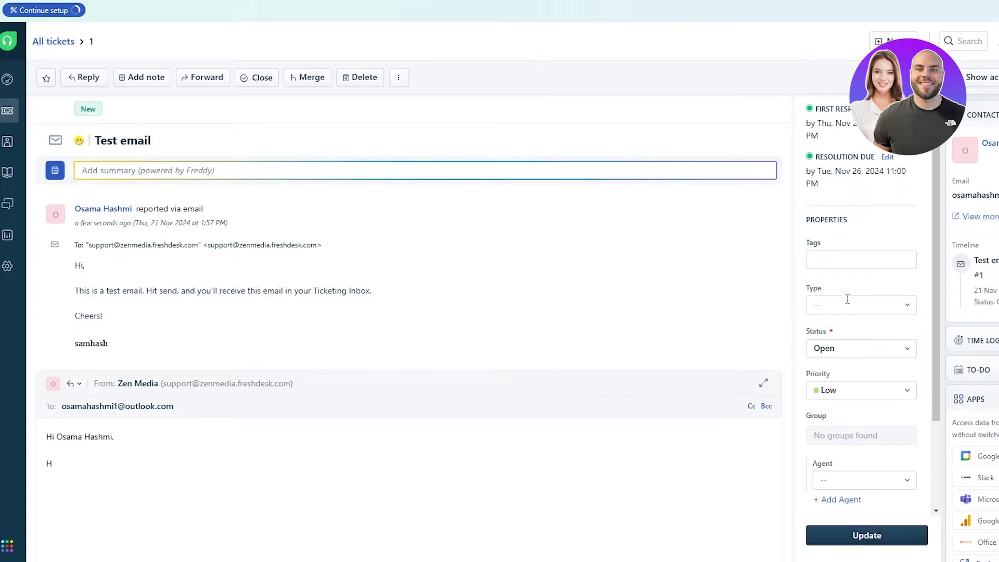
scroll(867, 316, "down", 2)
left_click(859, 185)
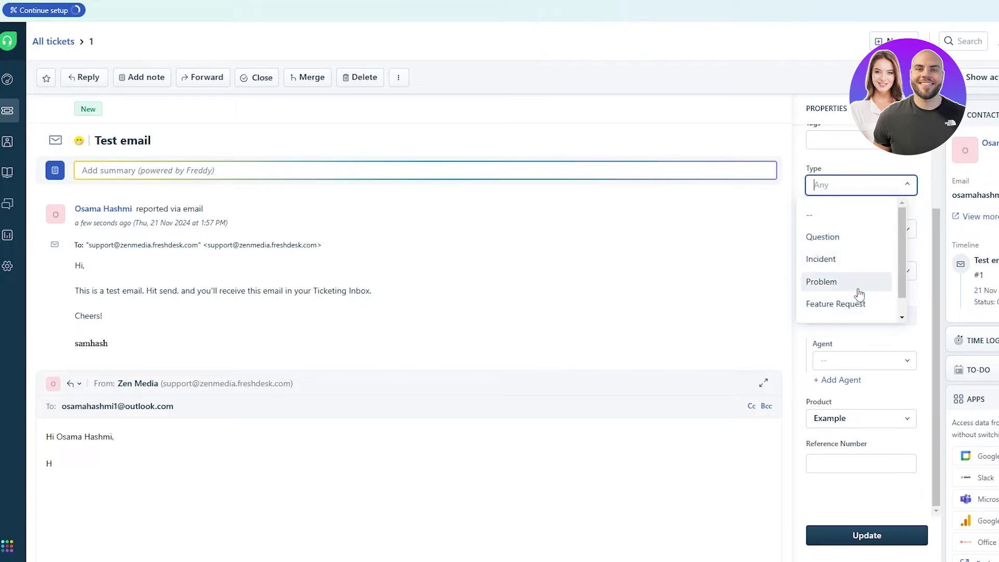
scroll(867, 291, "down", 1)
left_click(882, 299)
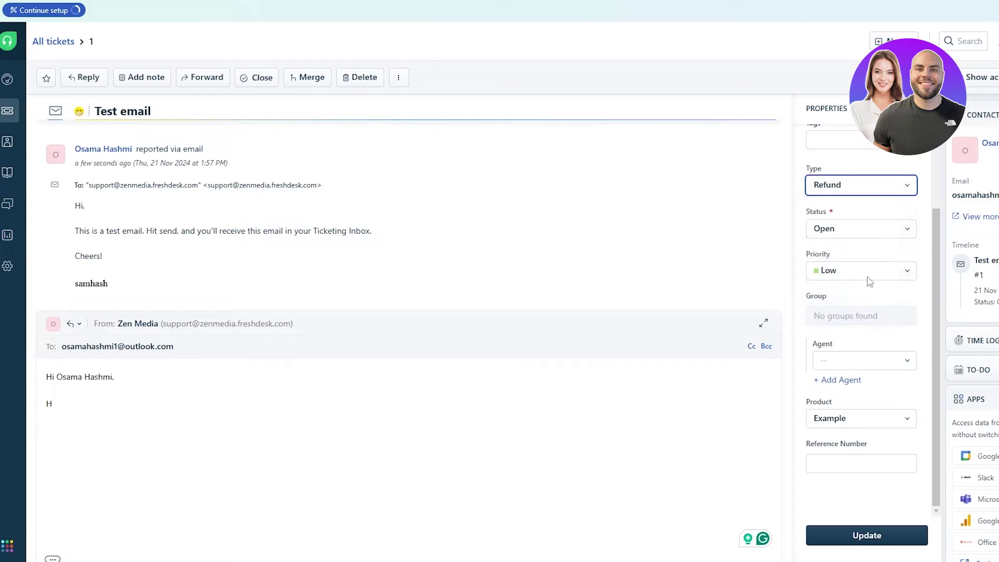
Set the ticket status to Waiting on Customer, after briefly trying Pending and Open
left_click(895, 228)
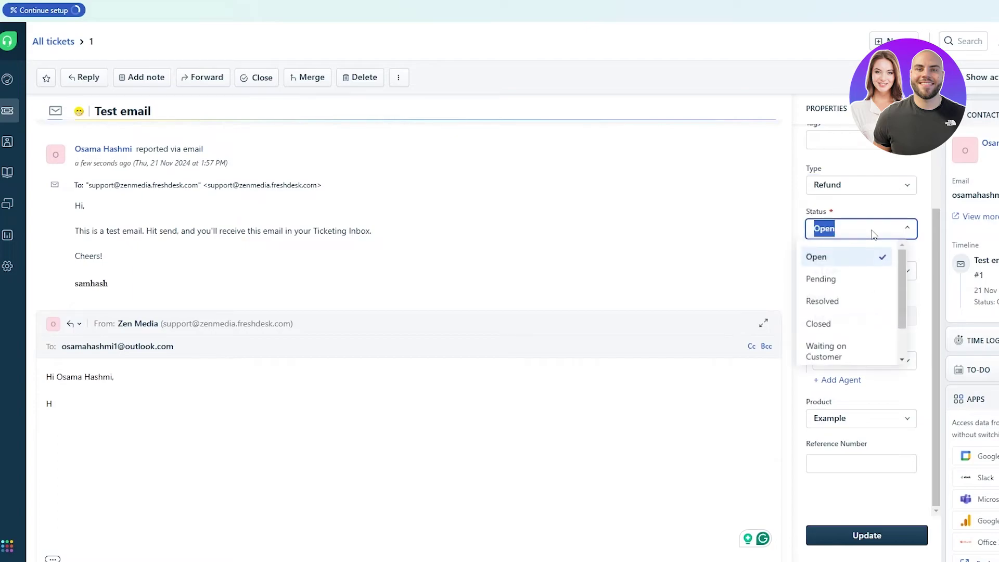
left_click(876, 292)
left_click(885, 230)
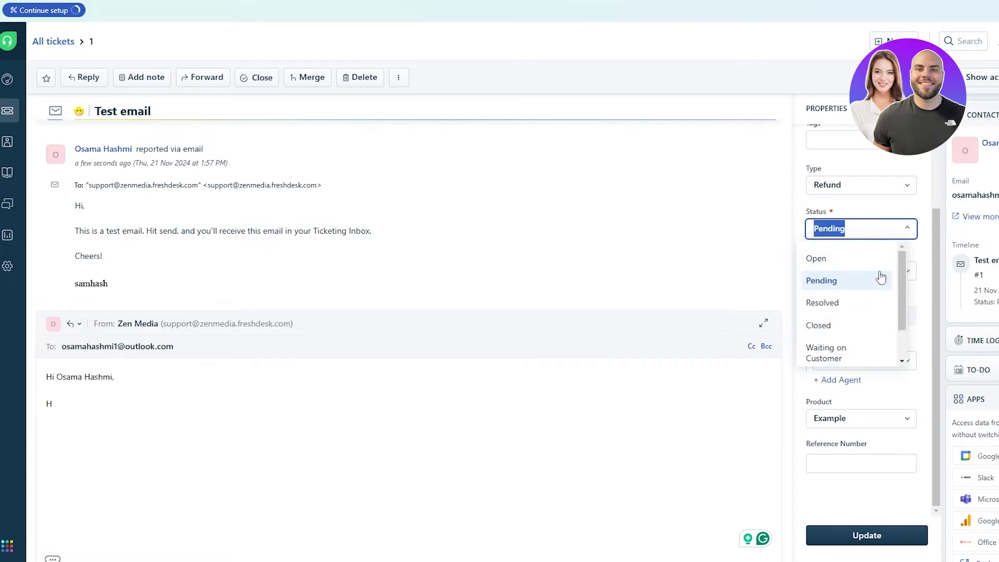
left_click(880, 262)
scroll(831, 281, "up", 3)
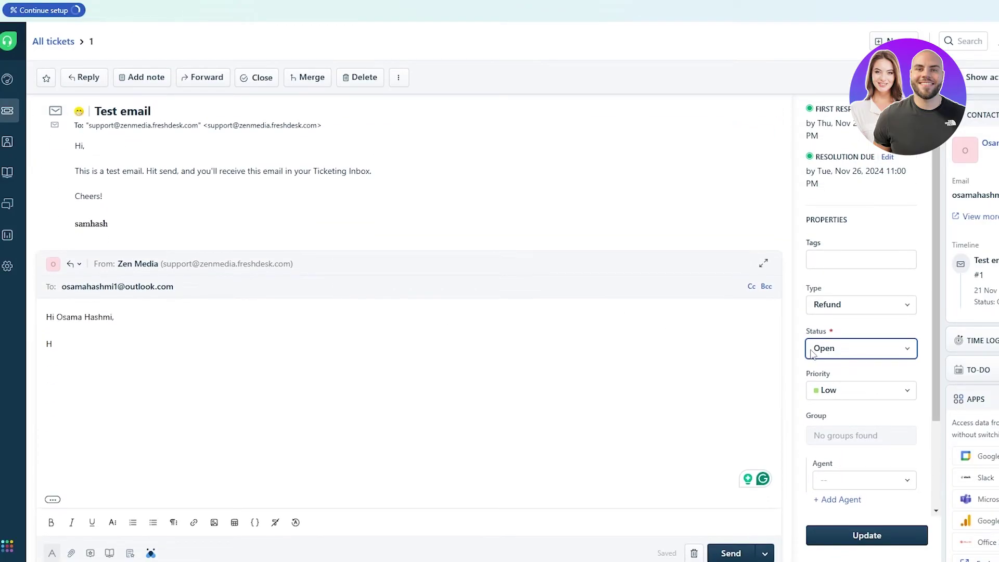
left_click(861, 348)
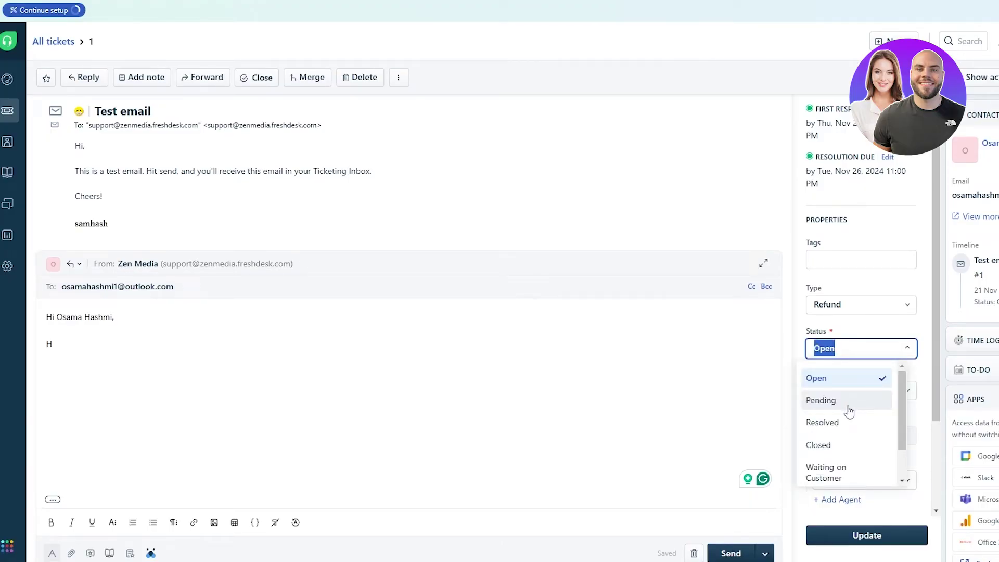
scroll(853, 409, "down", 1)
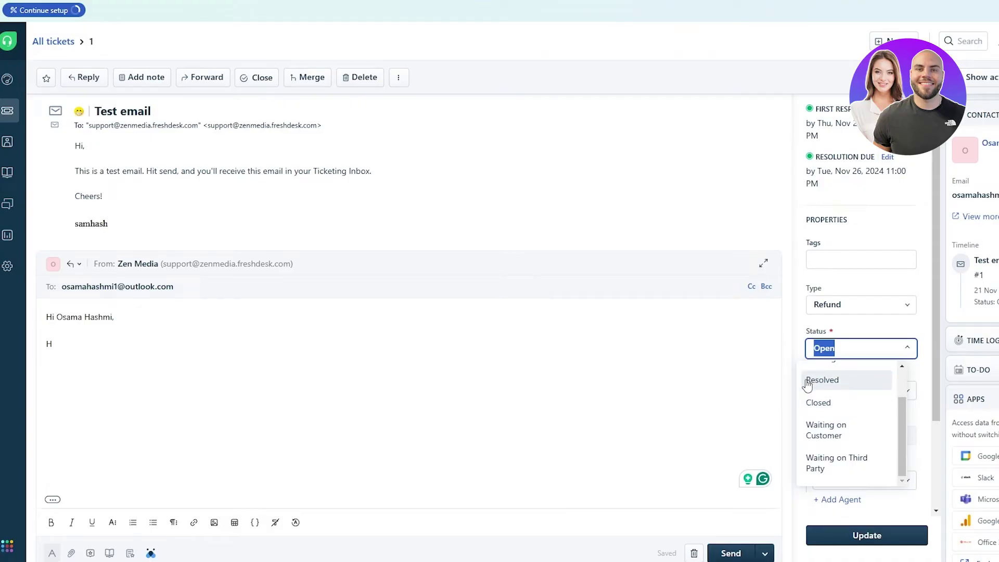
left_click(847, 440)
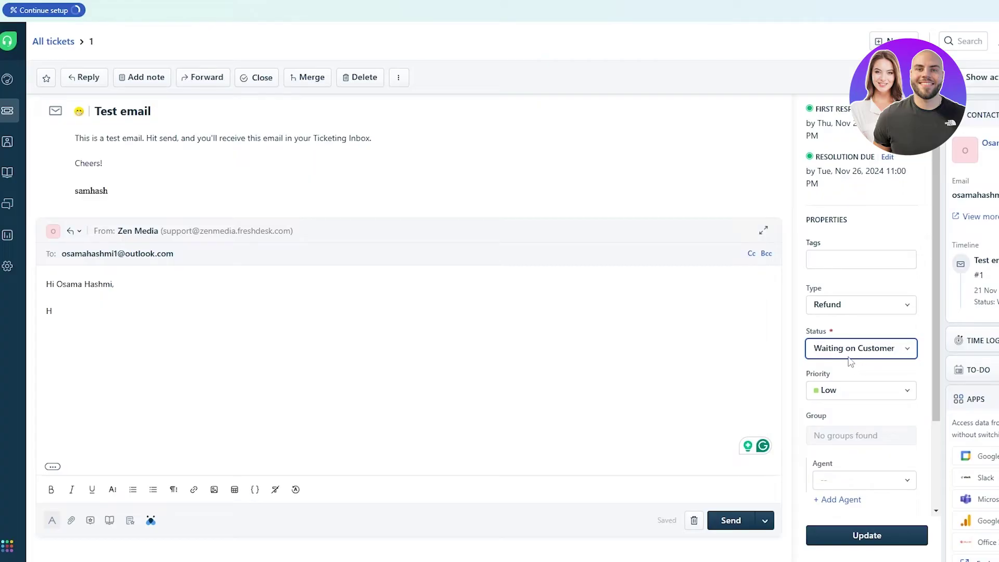
scroll(850, 362, "down", 1)
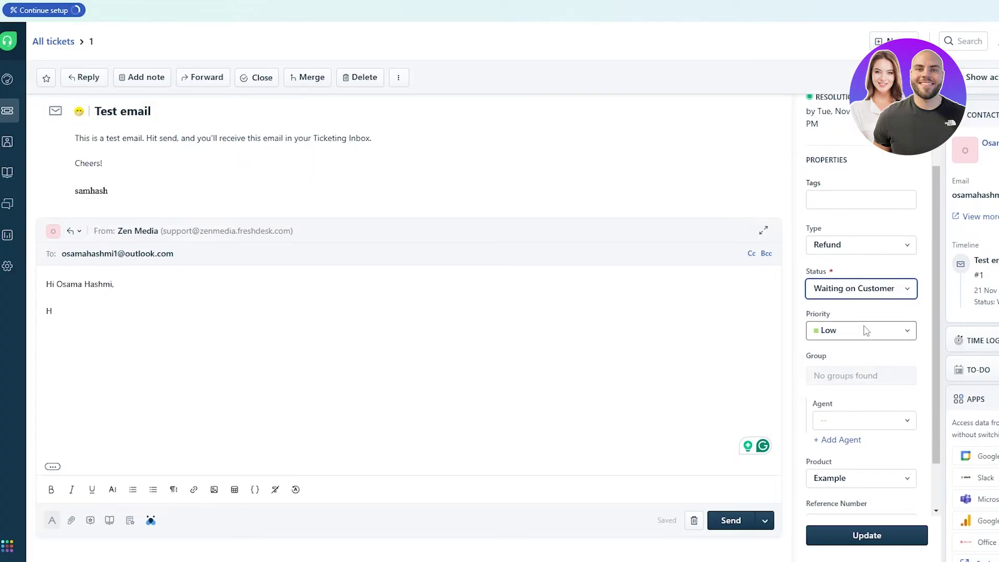
Review the remaining properties, keeping priority Low, the ticket unassigned and product Example
left_click(807, 332)
left_click(858, 360)
scroll(852, 312, "down", 1)
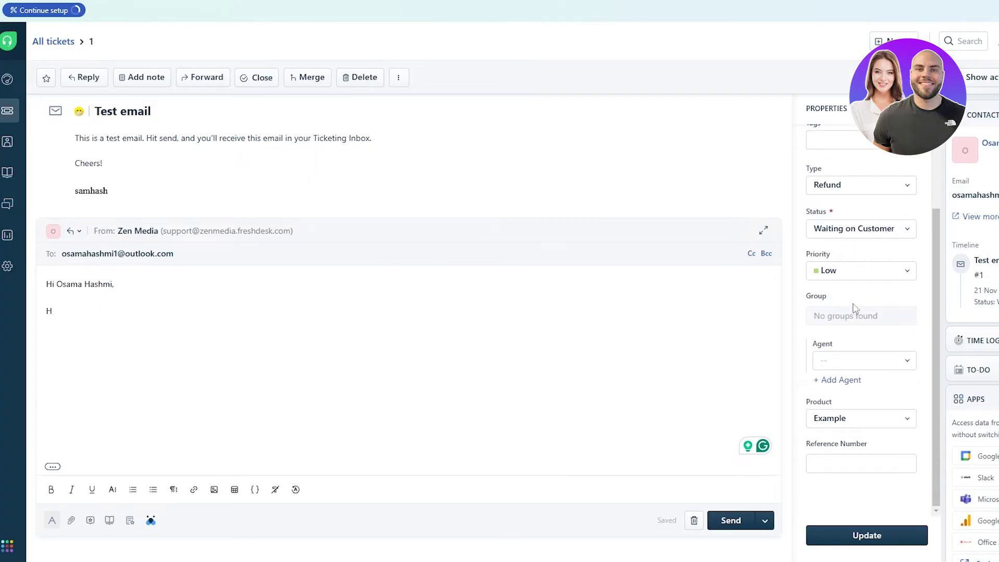
left_click(885, 365)
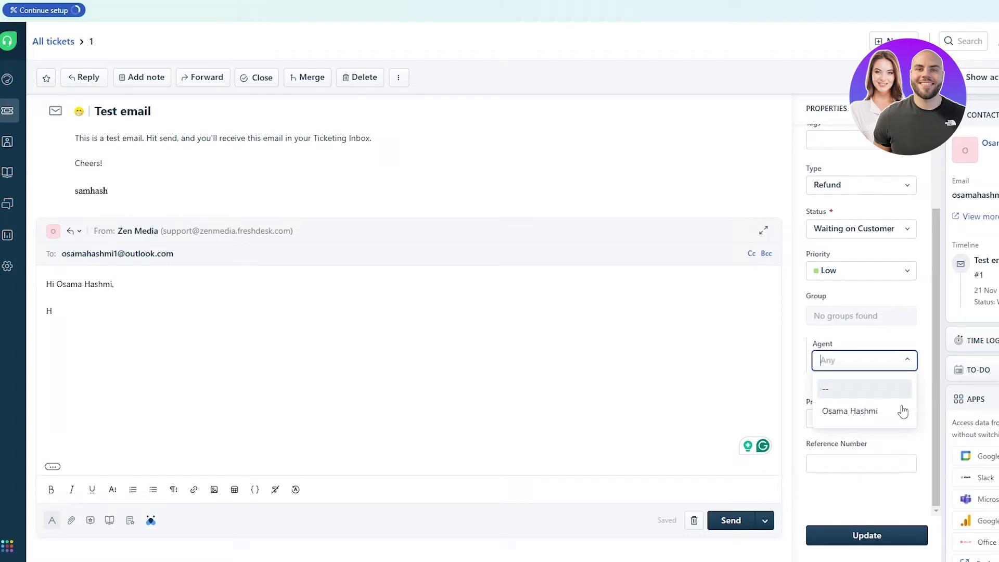
left_click(882, 358)
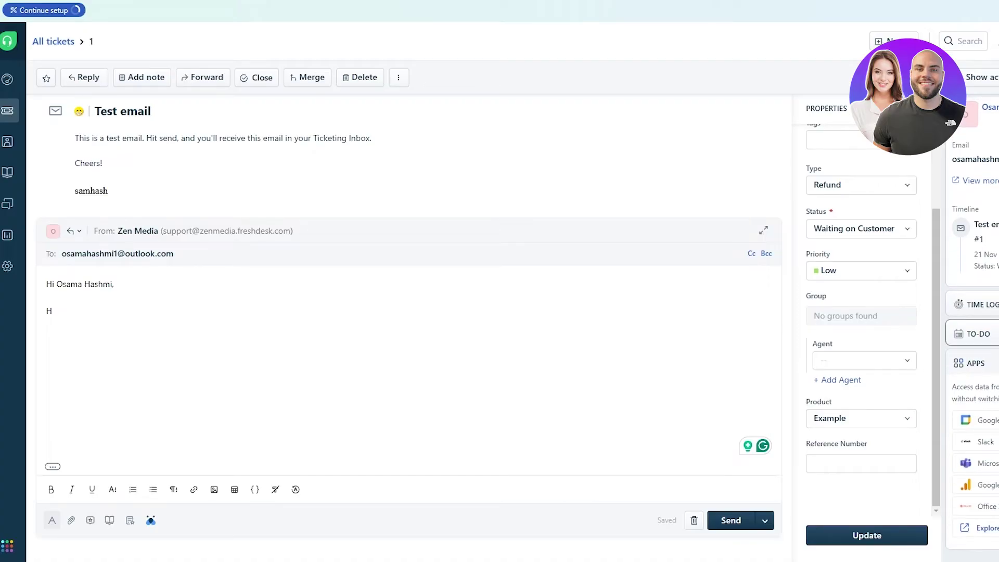
left_click(815, 416)
left_click(833, 444)
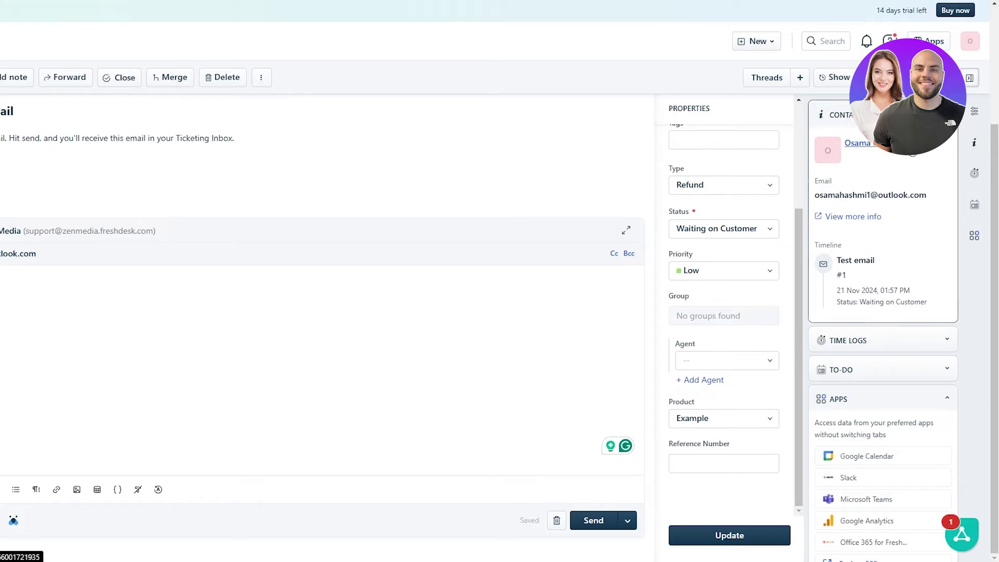
scroll(859, 229, "down", 1)
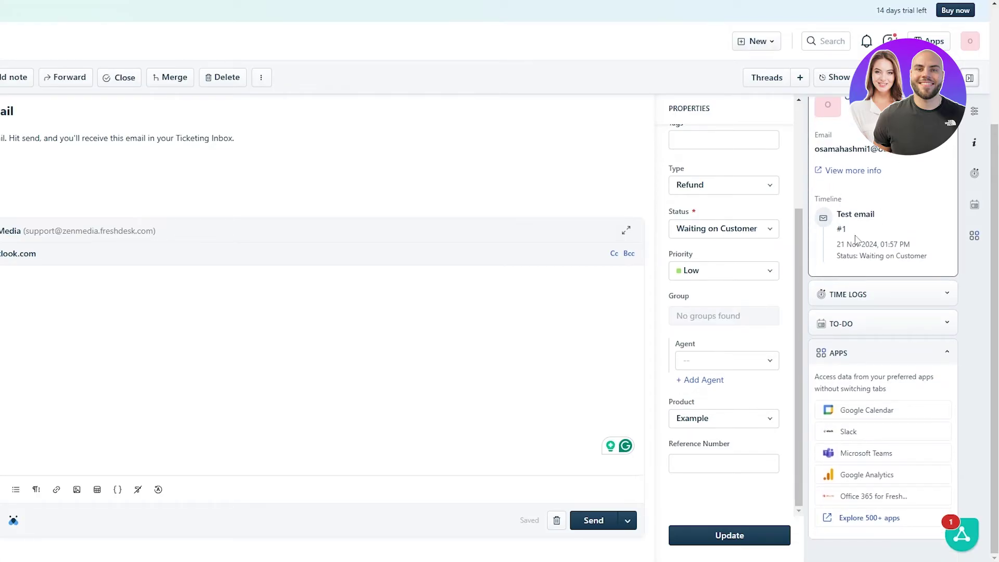
Expand the Time Logs section and start a Log time entry without a duration
left_click(946, 294)
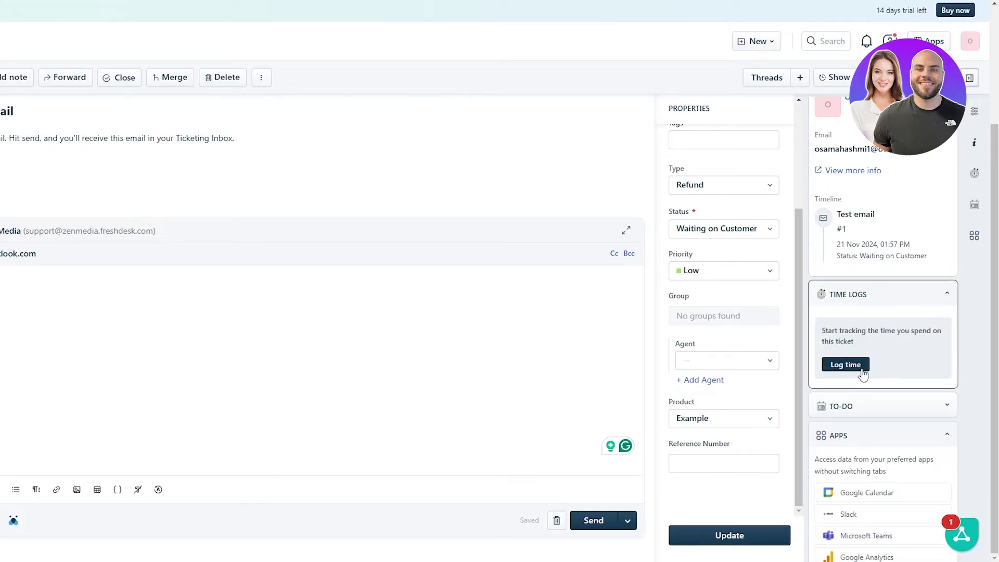
left_click(846, 365)
right_click(861, 370)
key("Escape")
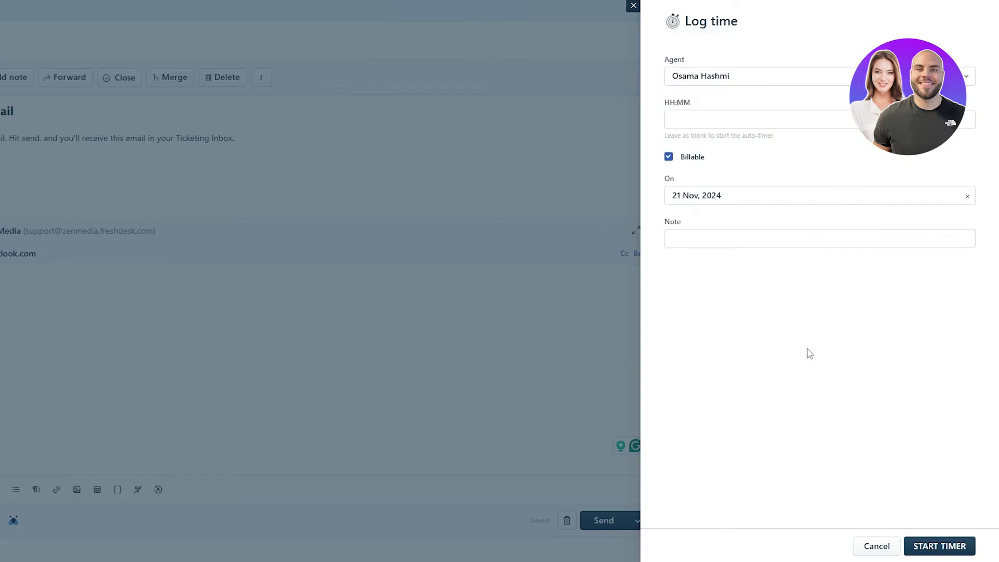
left_click(794, 119)
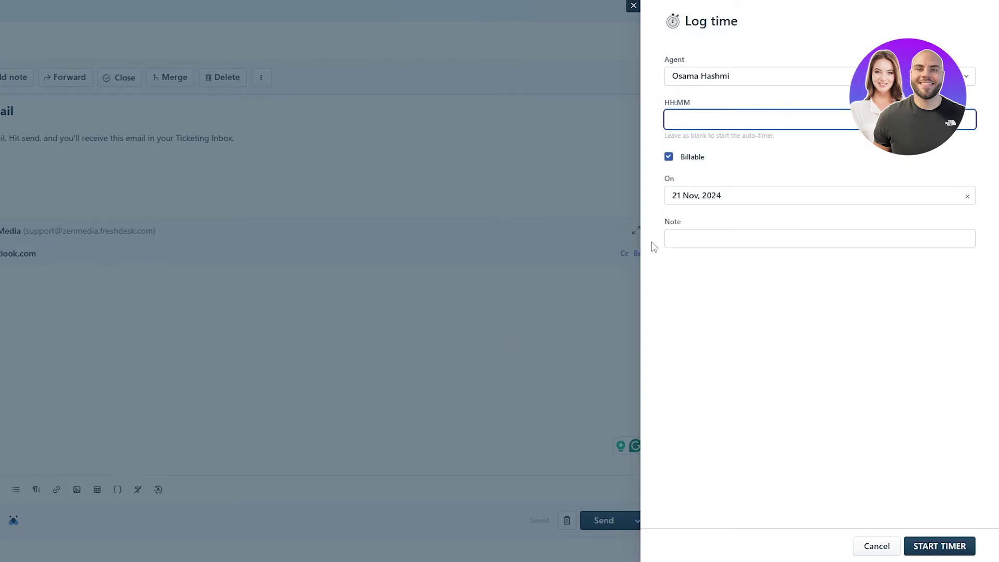
Discard the time log form and save the ticket's property changes
left_click(633, 6)
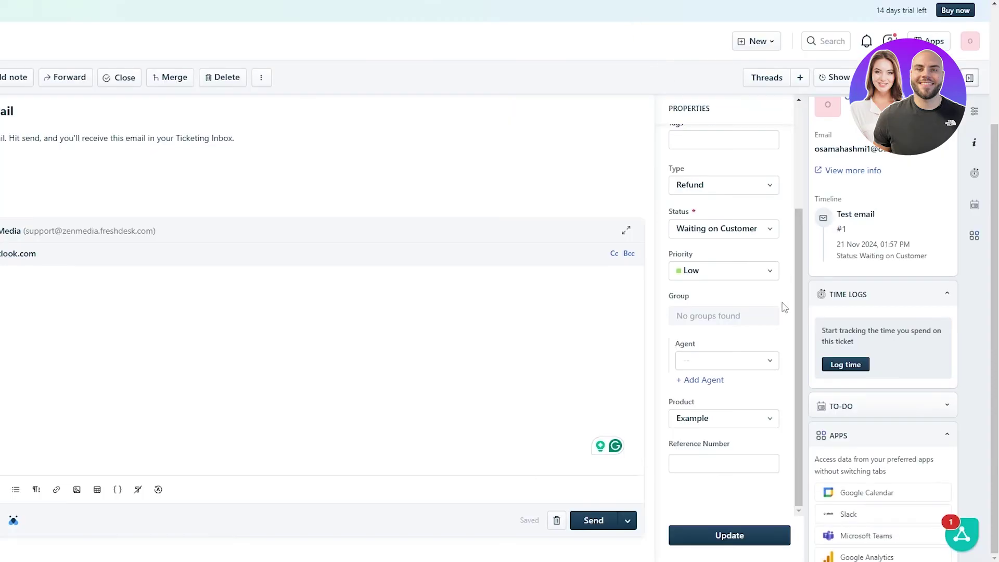
left_click(884, 323)
left_click(883, 323)
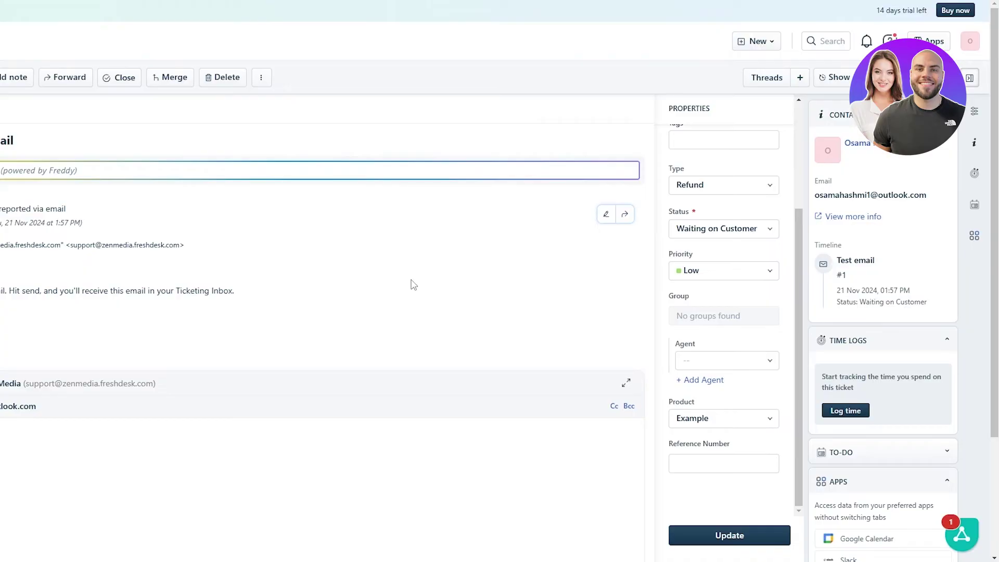
left_click(739, 534)
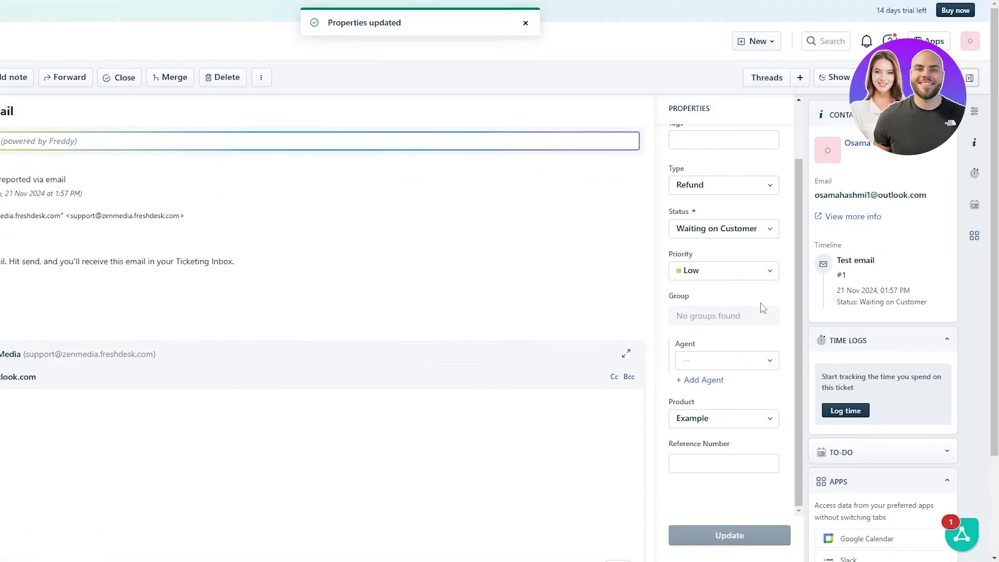
Change the ticket status from Resolved to Closed, save, and return to All tickets
left_click(758, 233)
left_click(729, 302)
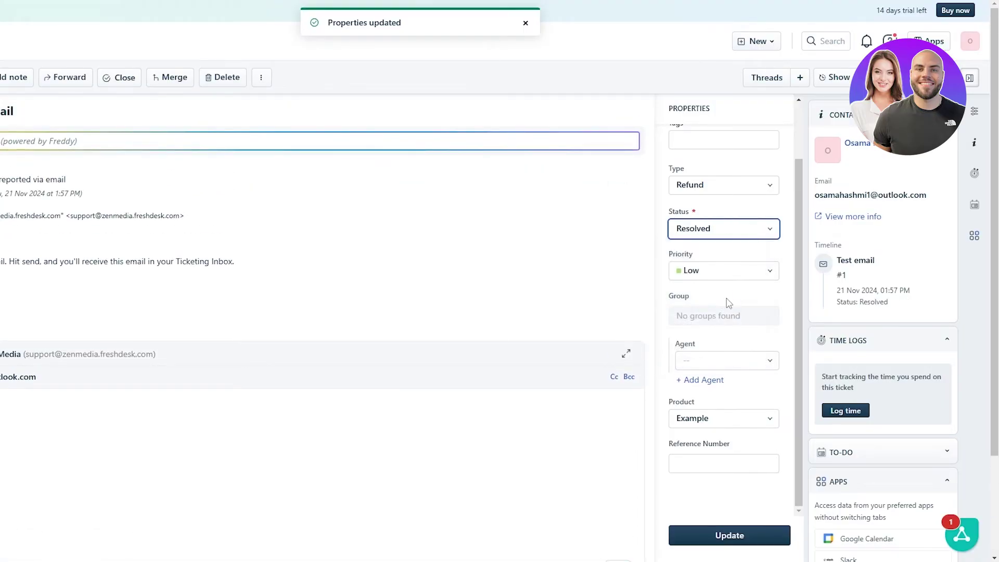
left_click(736, 233)
left_click(723, 325)
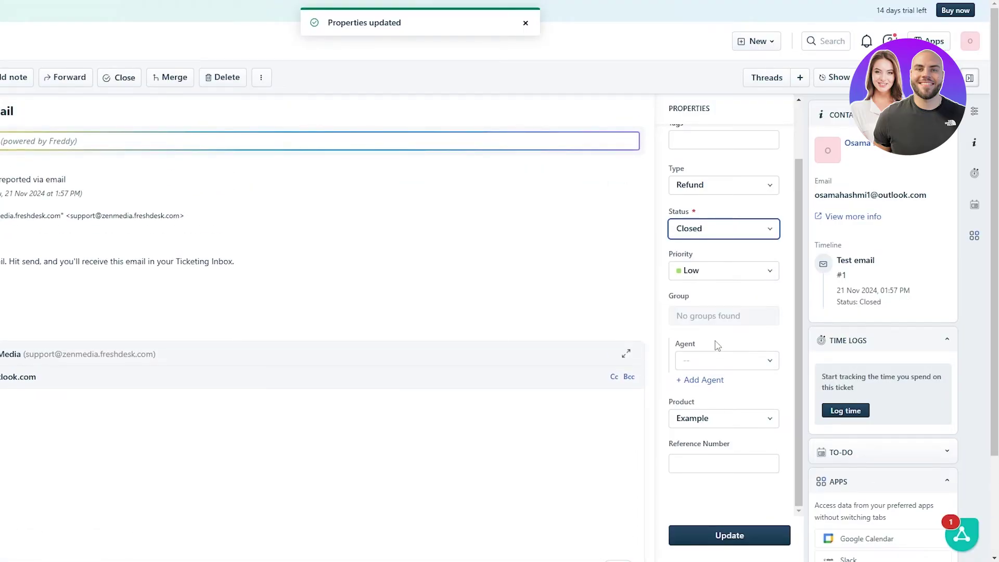
left_click(710, 535)
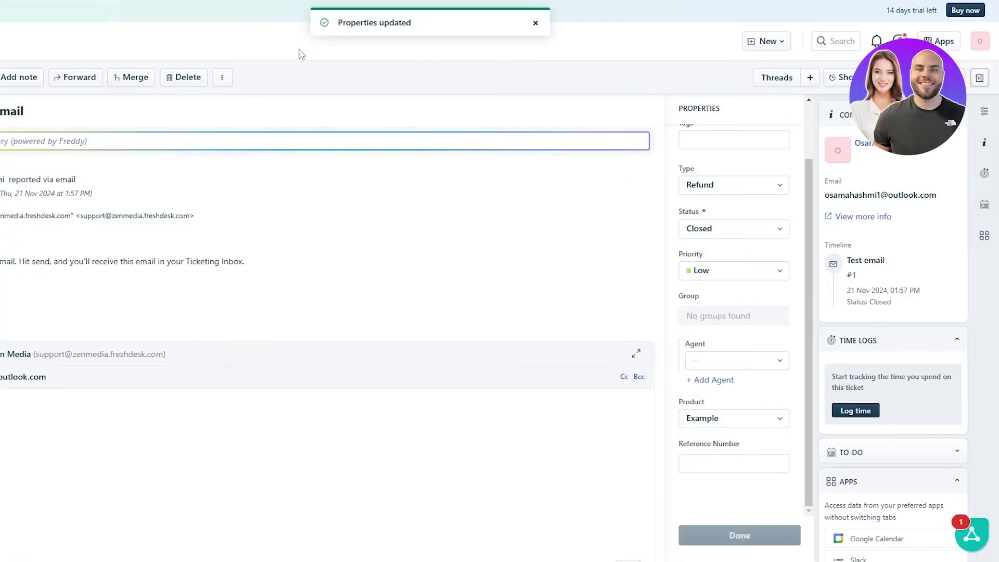
left_click(5, 117)
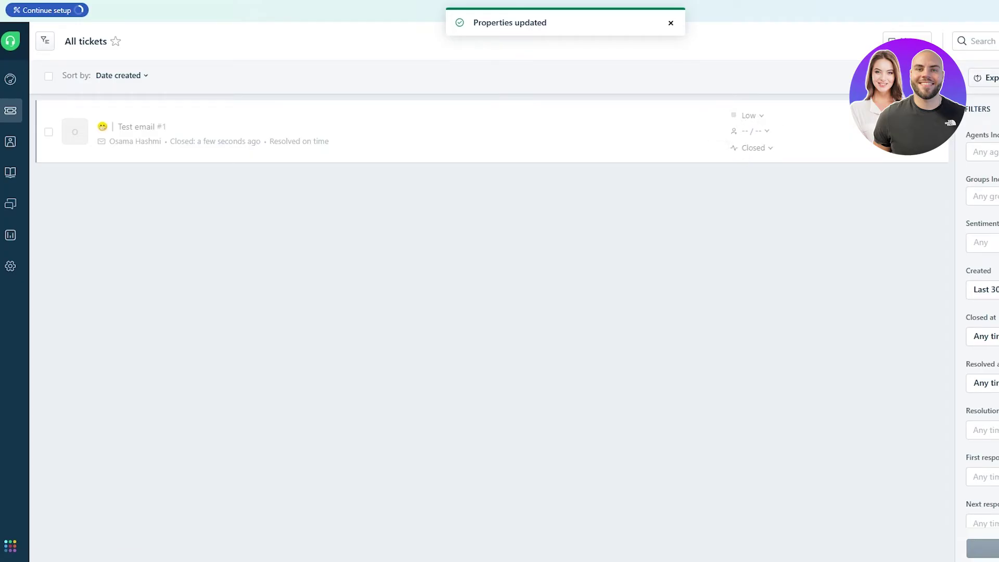
Browse the helpdesk dashboard, then reopen All tickets showing the closed 'Test email #1' ticket
left_click(13, 92)
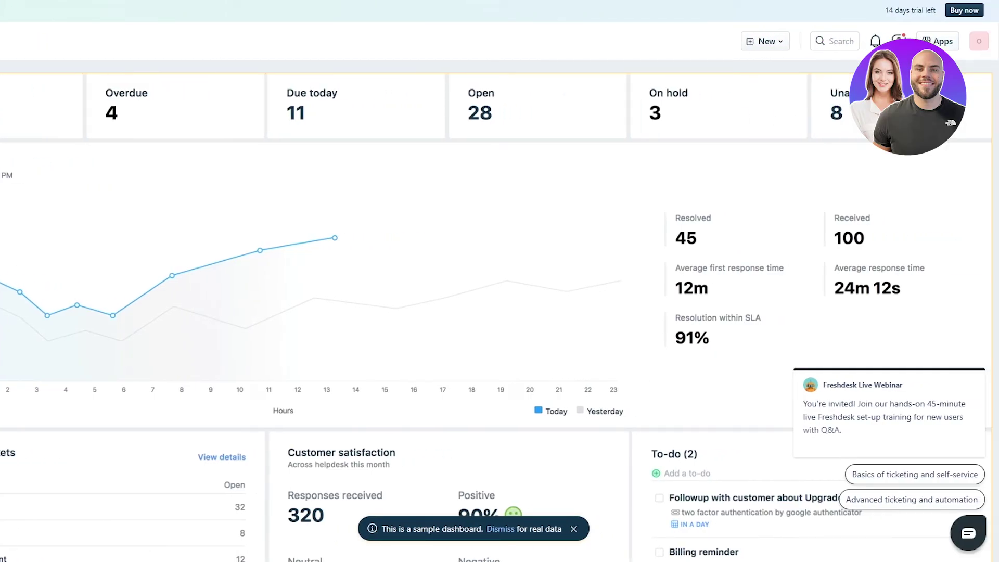
scroll(729, 219, "down", 1)
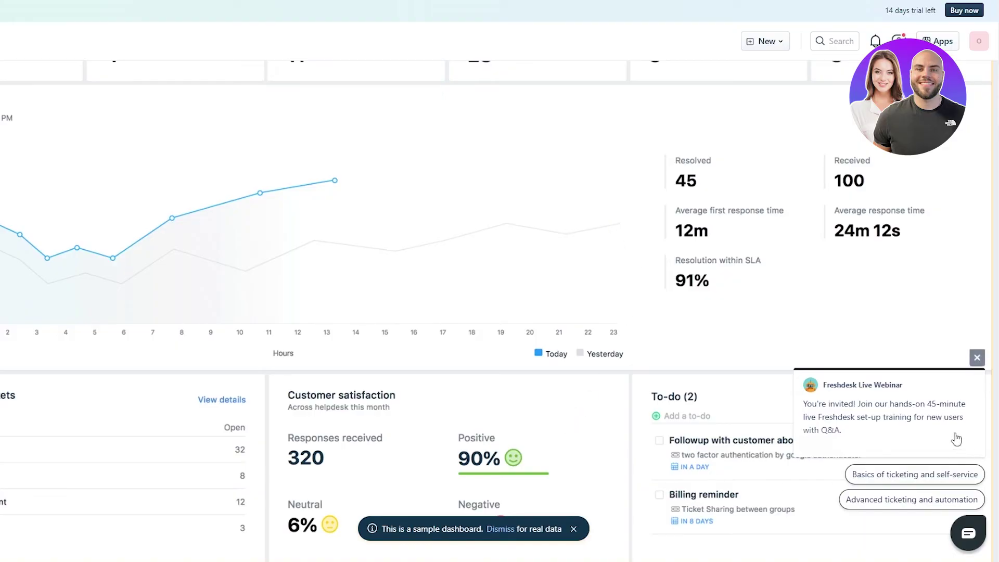
scroll(260, 278, "up", 1)
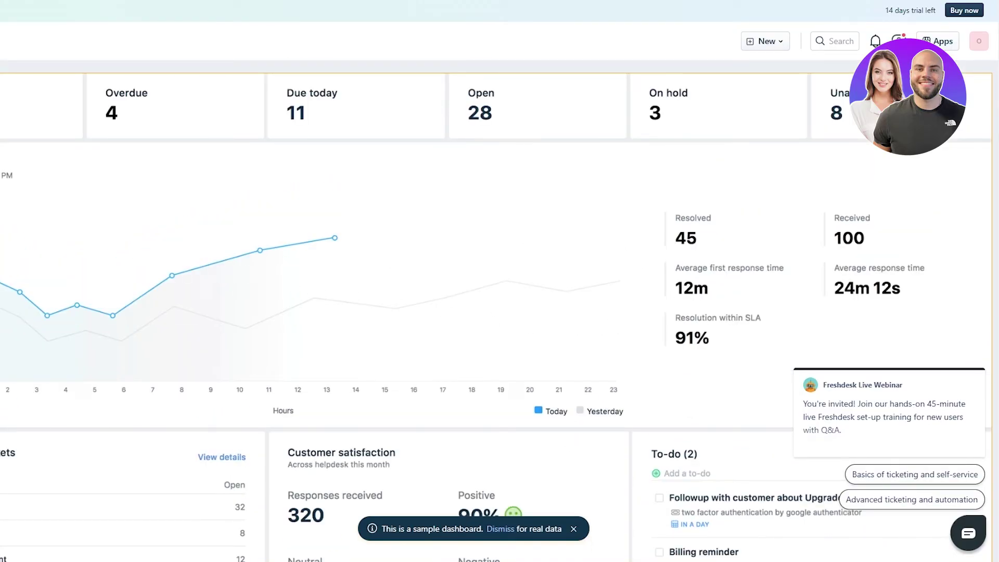
mouse_move(18, 150)
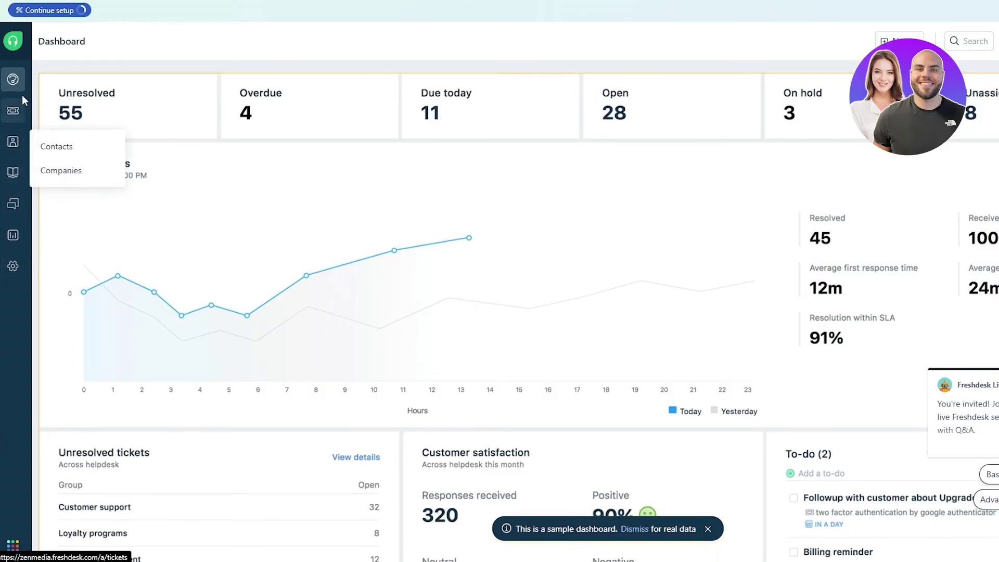
left_click(16, 111)
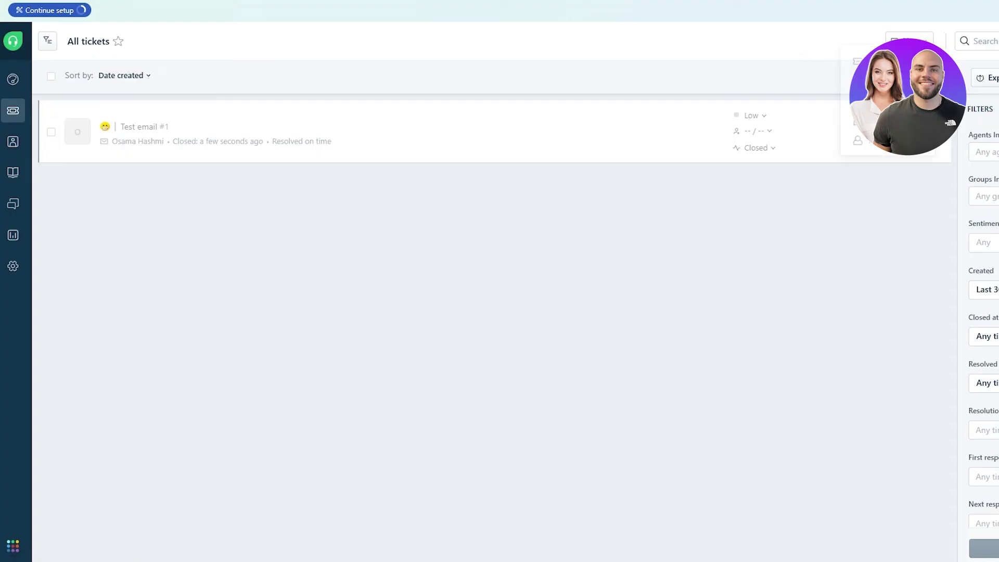
left_click(910, 41)
left_click(894, 155)
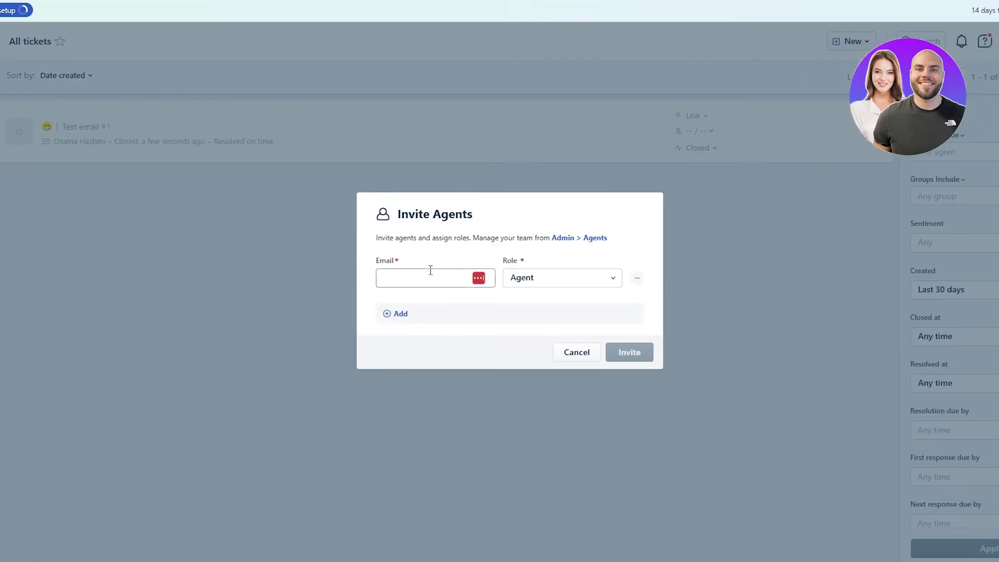
left_click(544, 277)
scroll(561, 364, "down", 2)
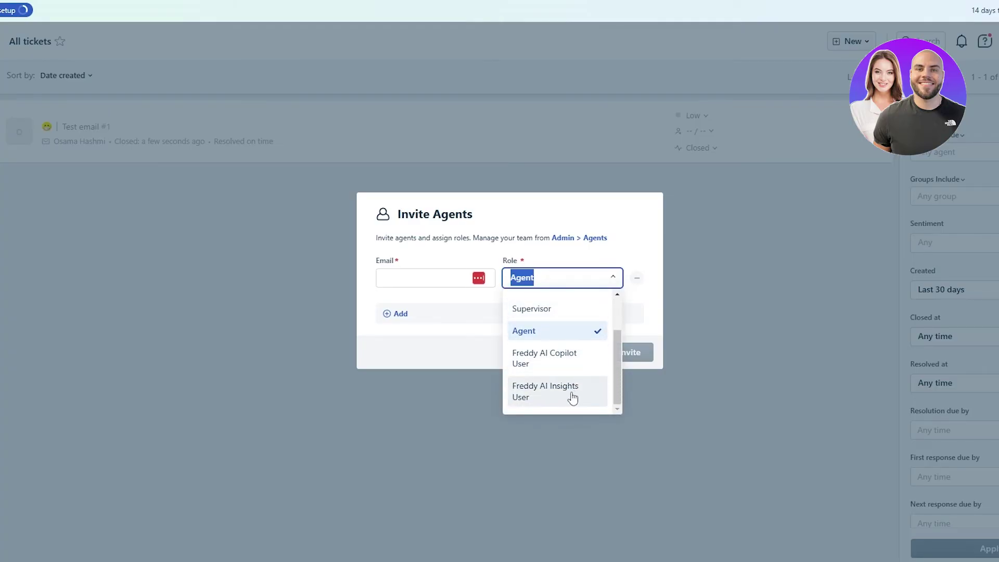
scroll(579, 401, "up", 2)
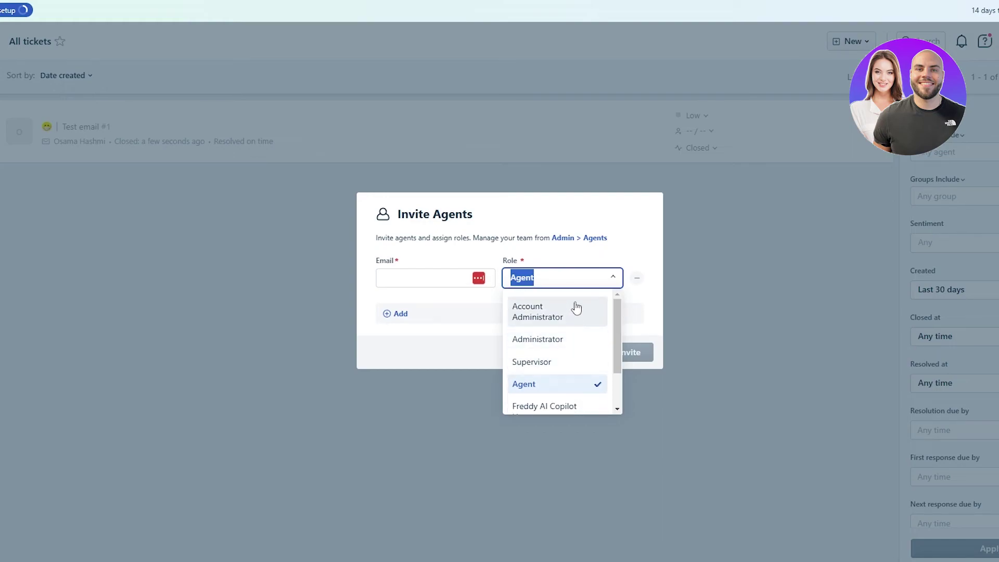
left_click(450, 314)
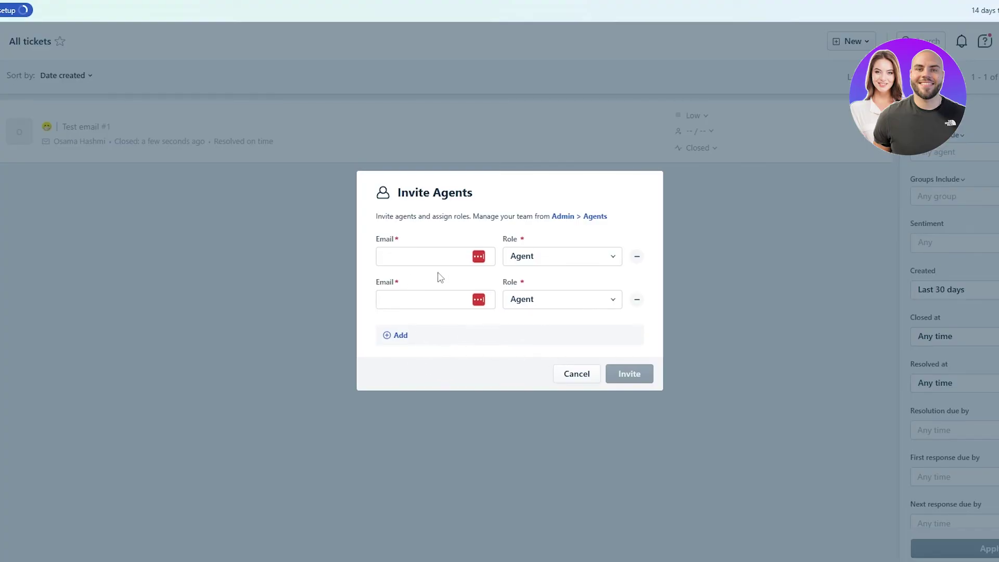
left_click(582, 375)
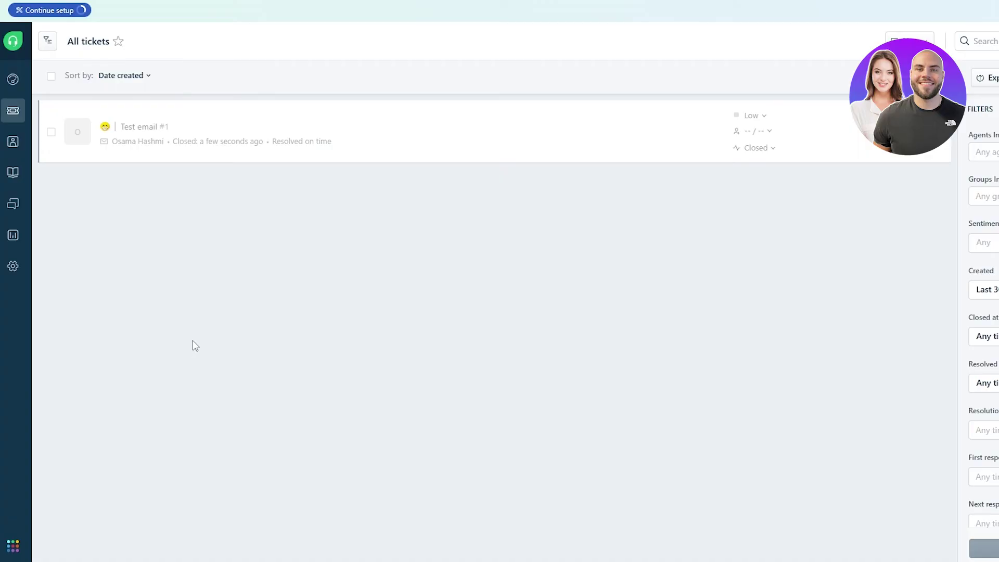
left_click(47, 10)
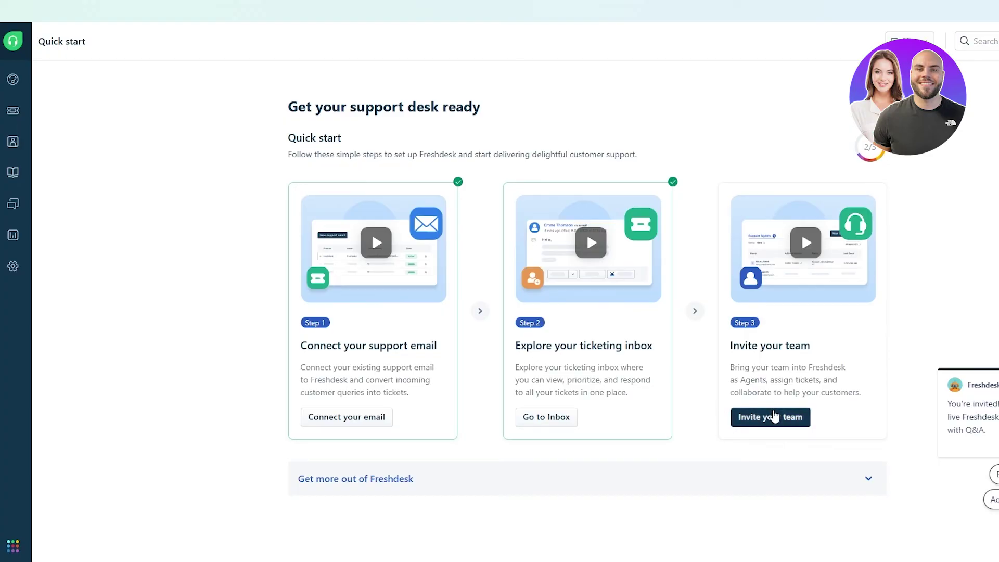
left_click(775, 417)
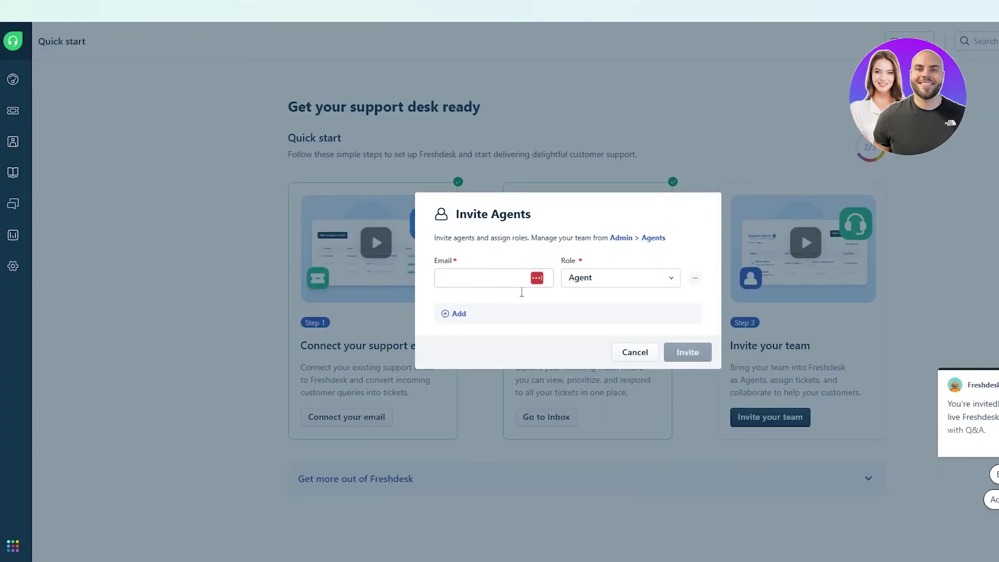
left_click(641, 352)
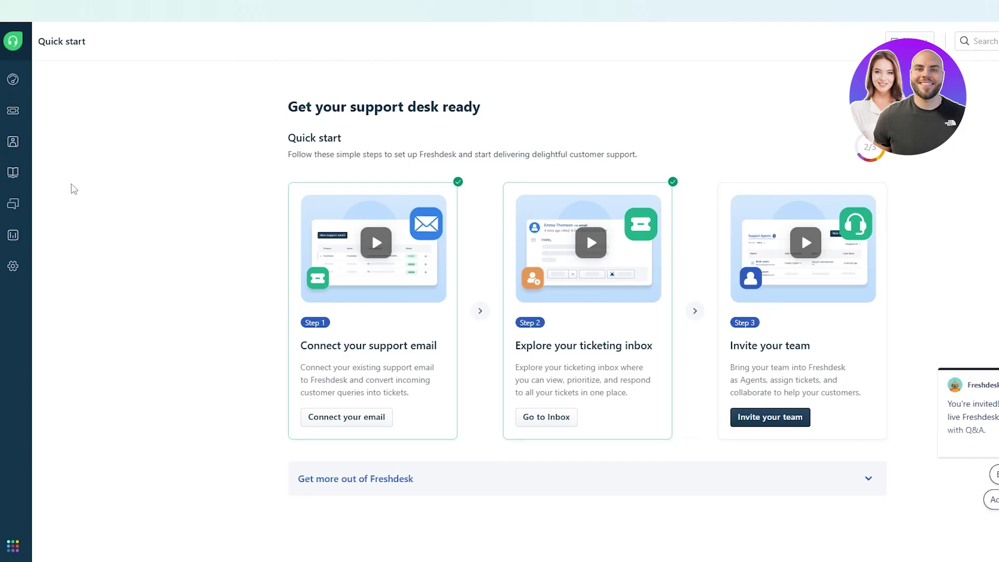
left_click(13, 111)
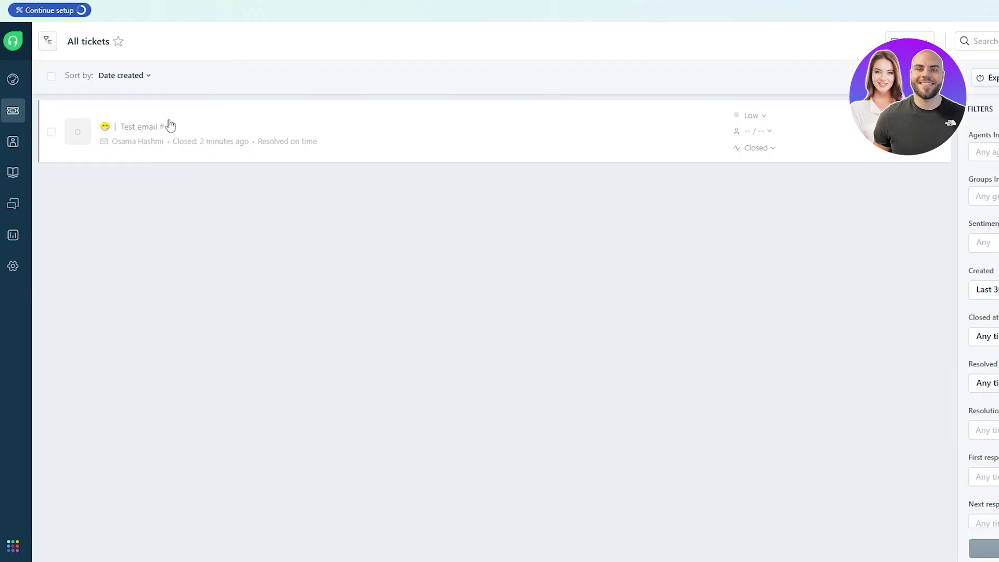
In Forums, highlight the first category, forum and topic setup steps
left_click(13, 204)
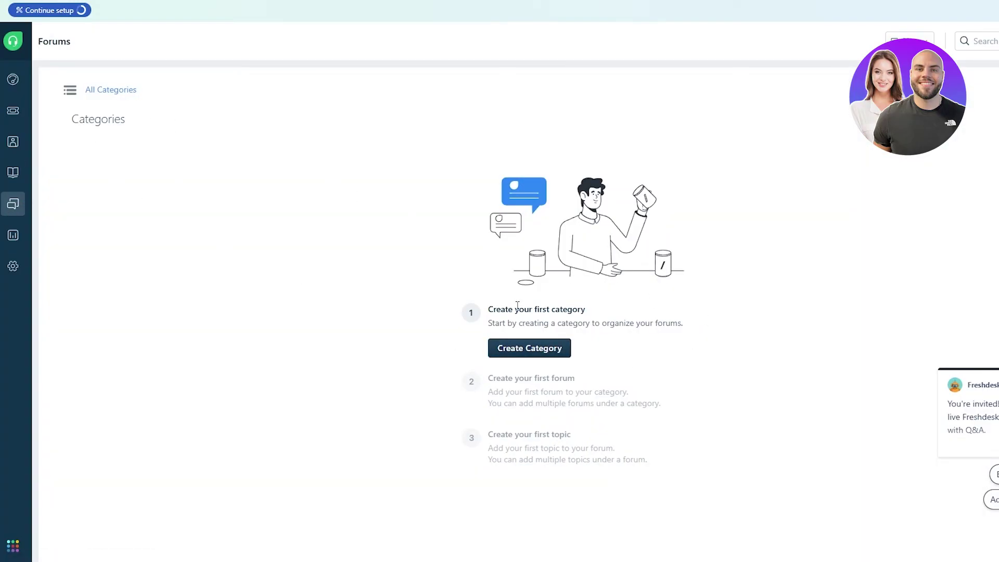
left_click_drag(516, 309, 605, 317)
left_click(631, 344)
left_click_drag(488, 310, 592, 313)
left_click_drag(515, 378, 594, 379)
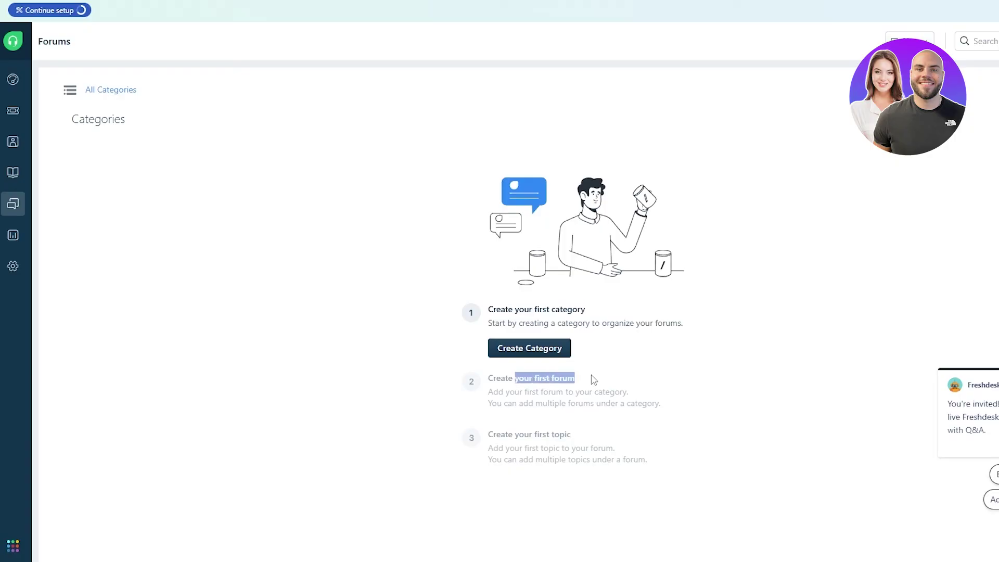
left_click_drag(521, 439, 608, 433)
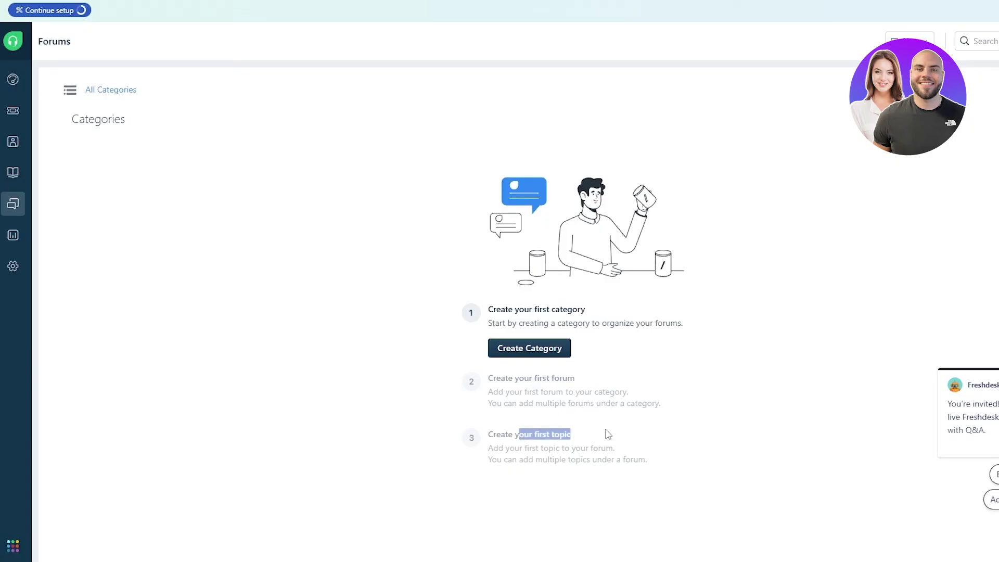
Visit Analytics and Admin, then return to the Quick start page
left_click(13, 234)
left_click(13, 267)
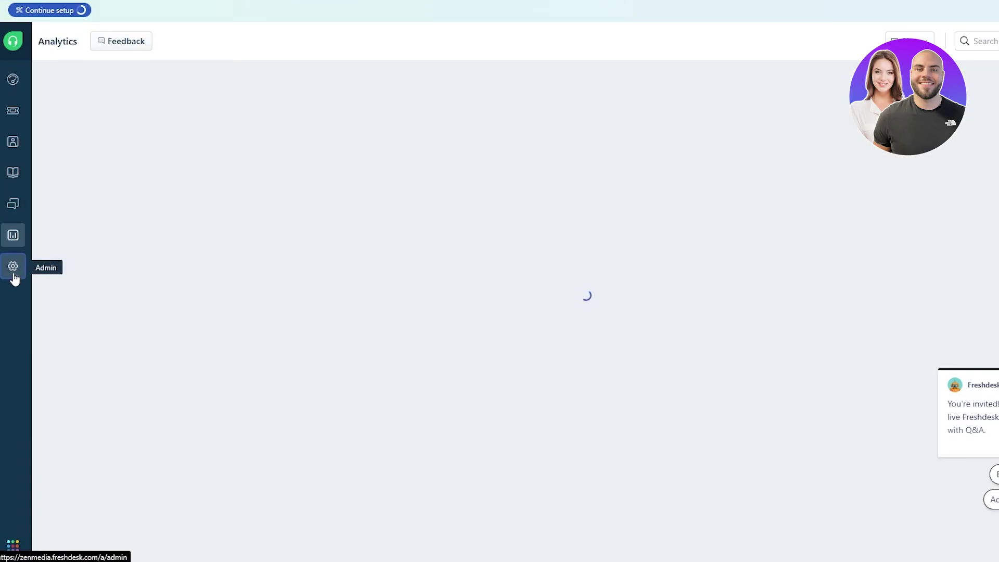
left_click(13, 40)
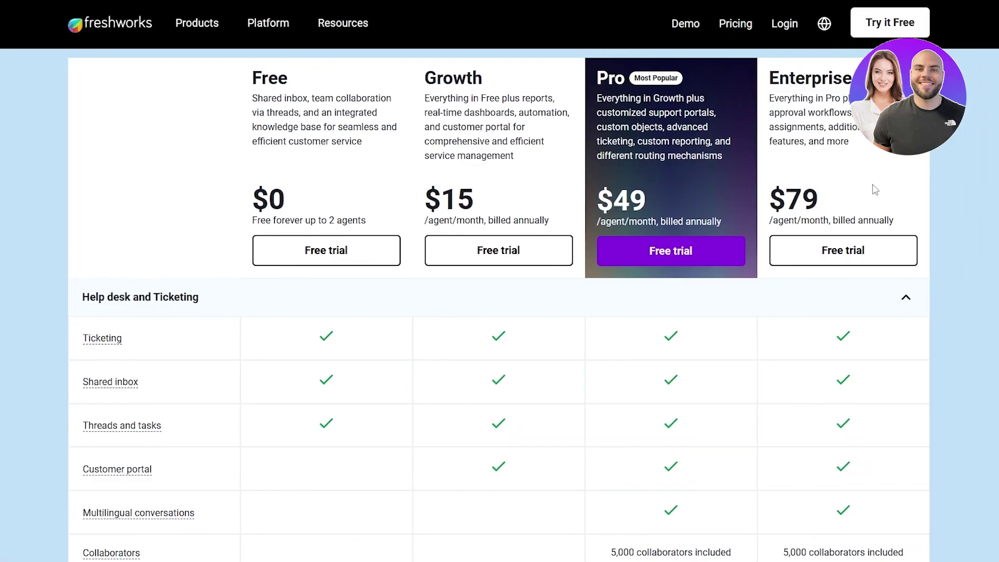
Scroll the Freshdesk pricing plans on the Freshworks site, pointing out the Enterprise plan
scroll(880, 179, "up", 2)
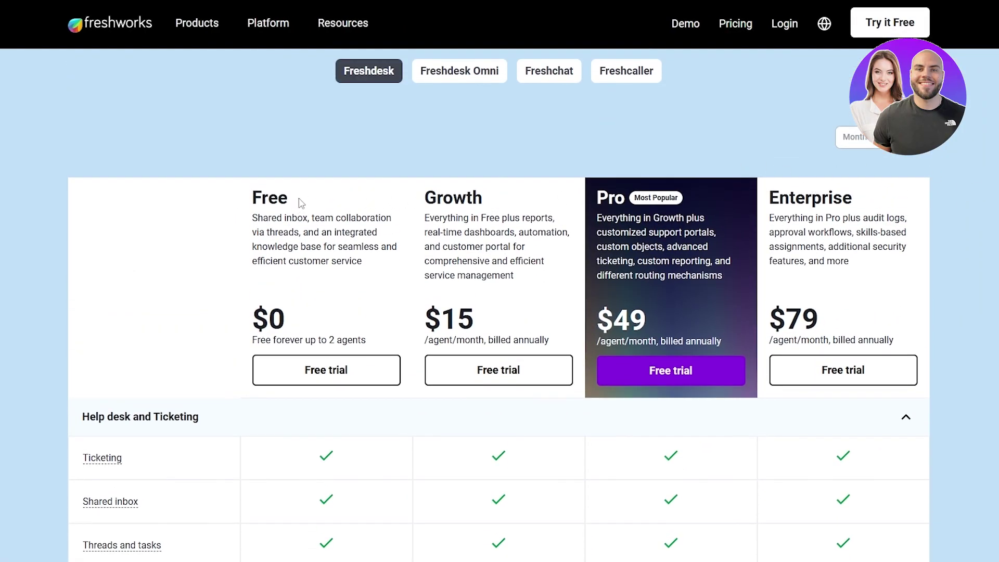
left_click_drag(828, 197, 843, 200)
scroll(539, 109, "up", 2)
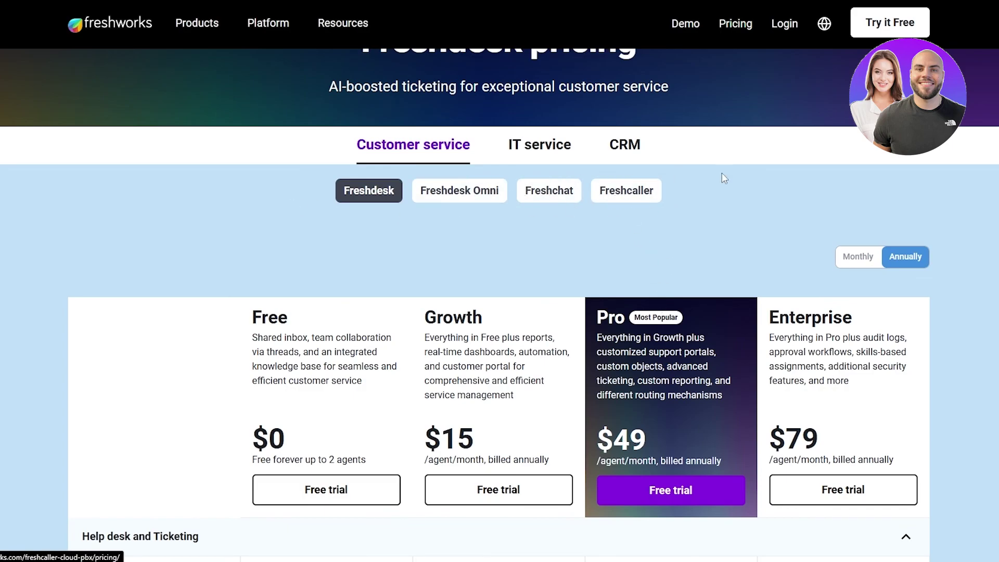
scroll(375, 322, "down", 3)
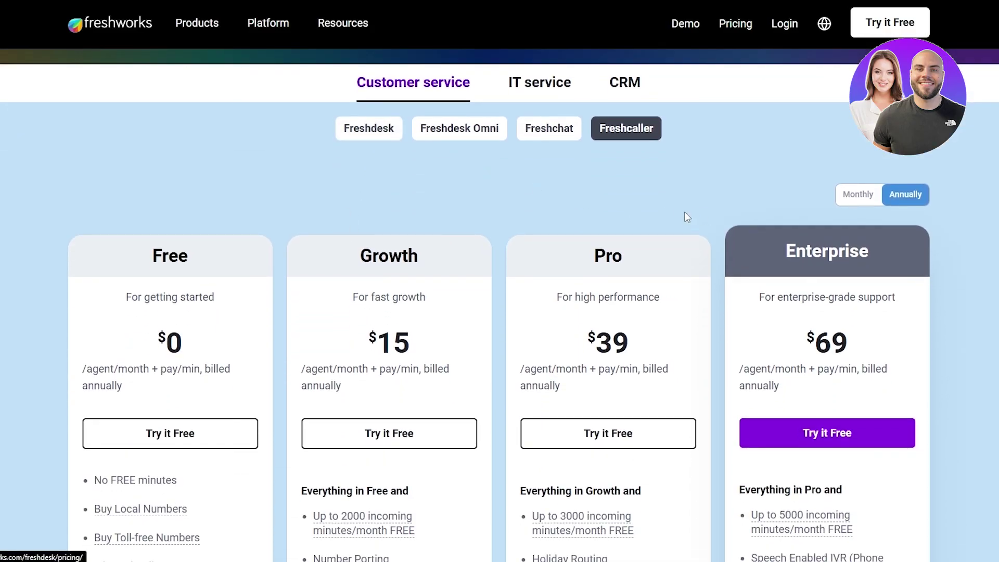
scroll(508, 174, "down", 2)
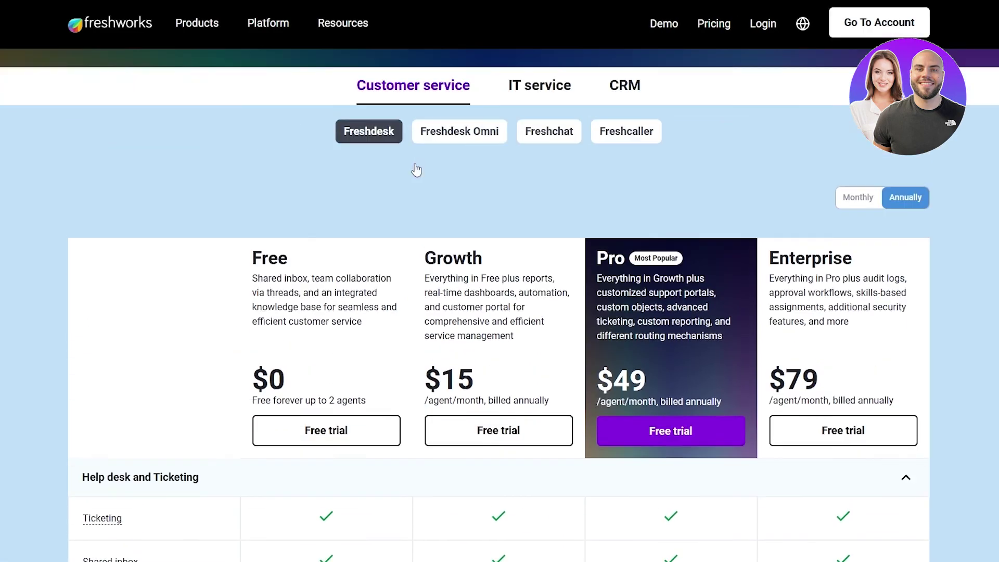
scroll(396, 214, "up", 1)
scroll(382, 205, "down", 2)
Highlight the Growth $15, Pro $49 and Enterprise $79 per-agent prices
left_click_drag(443, 318, 489, 312)
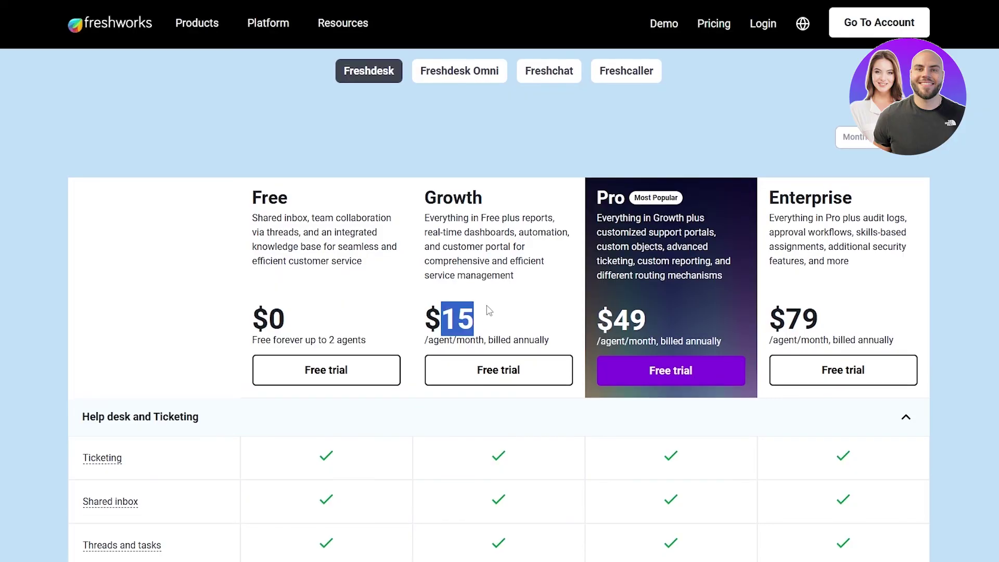
left_click_drag(416, 324, 476, 325)
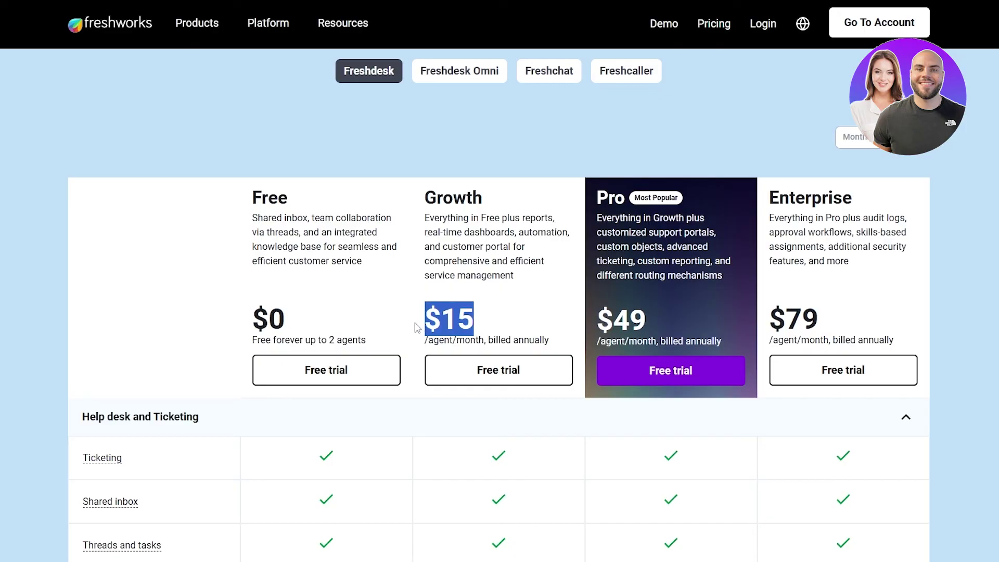
left_click_drag(610, 319, 658, 344)
left_click_drag(786, 318, 822, 325)
scroll(822, 325, "down", 10)
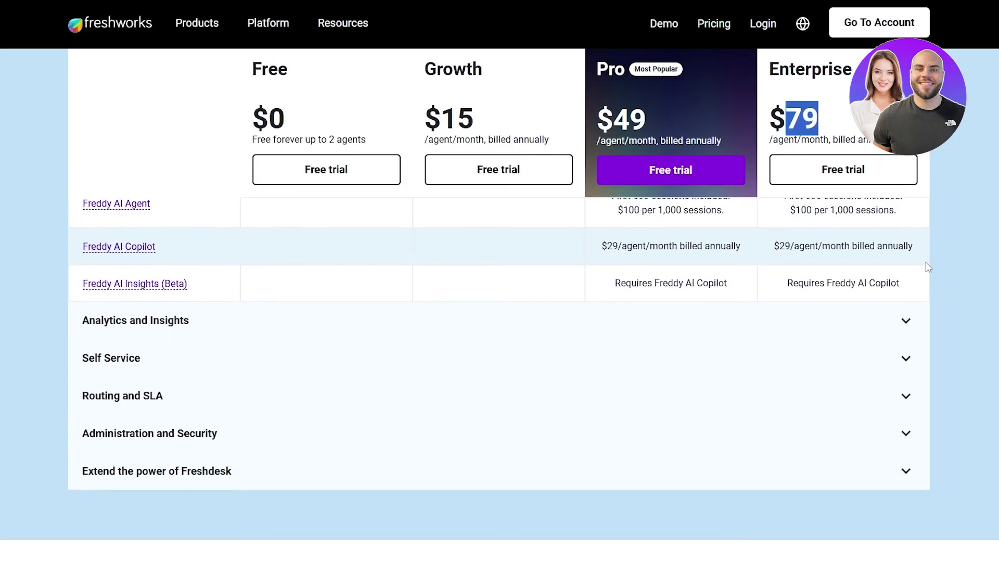
scroll(927, 263, "up", 9)
scroll(499, 364, "down", 3)
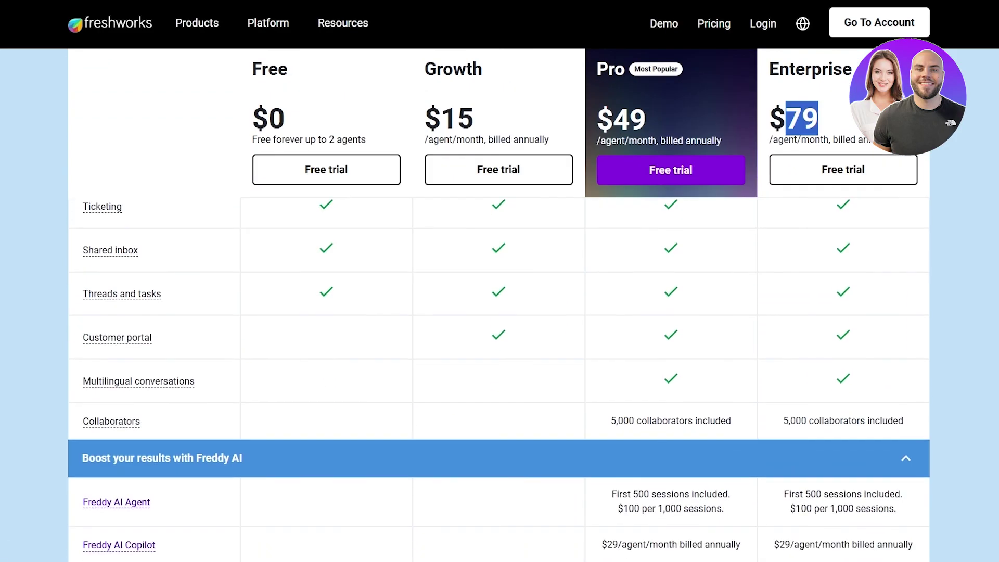
scroll(499, 305, "up", 7)
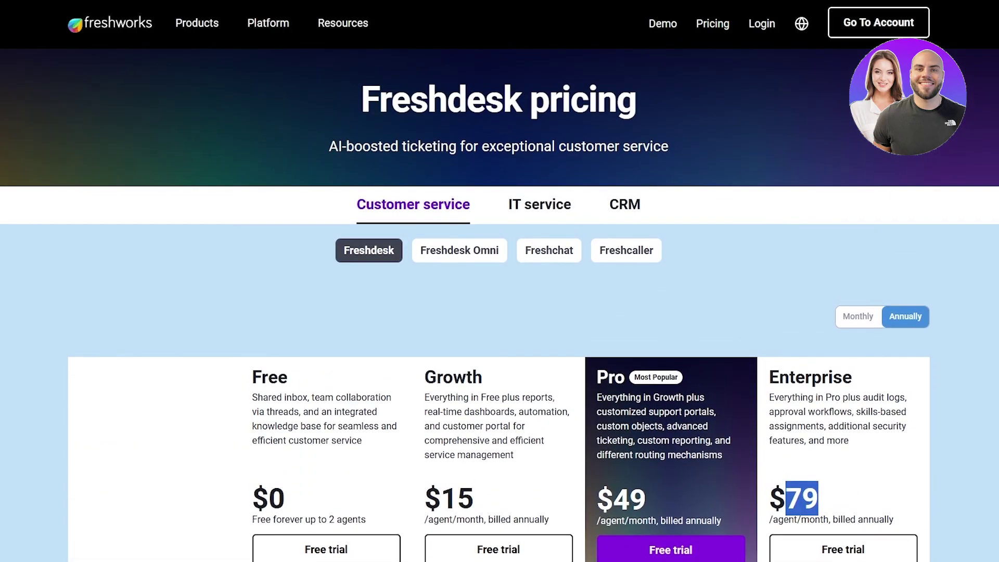